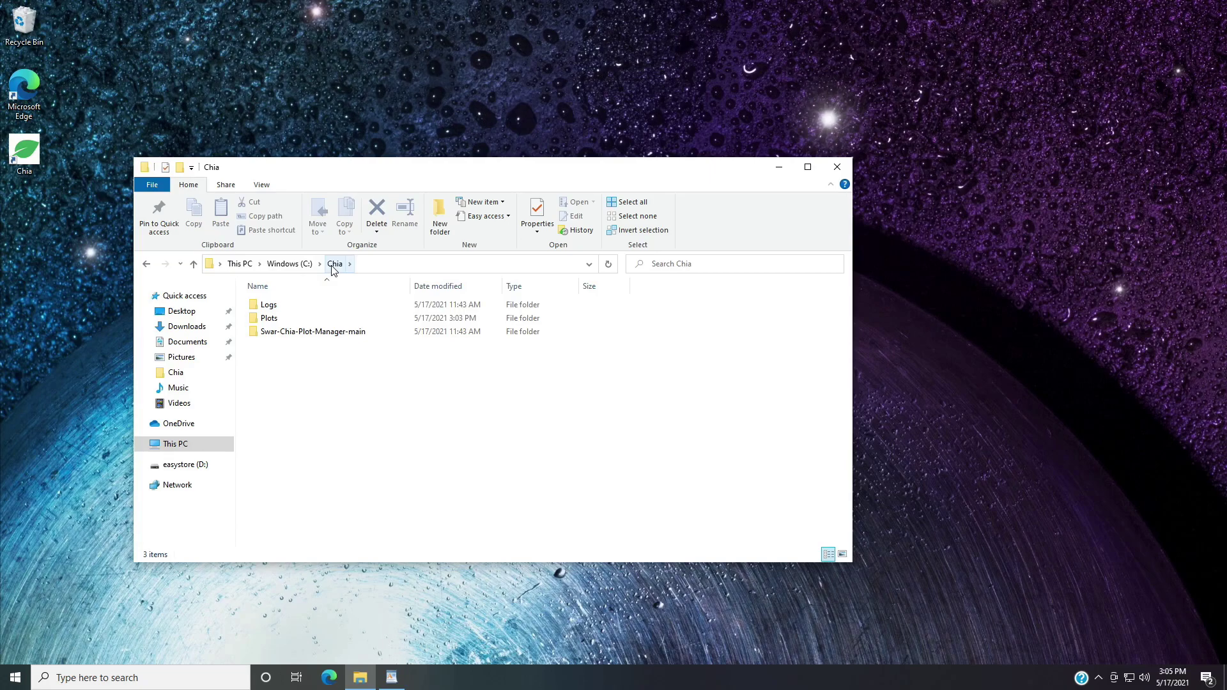
Step: Start a new shortcut in the Chia folder via New > Shortcut, then switch to WordPad
right_click(332, 389)
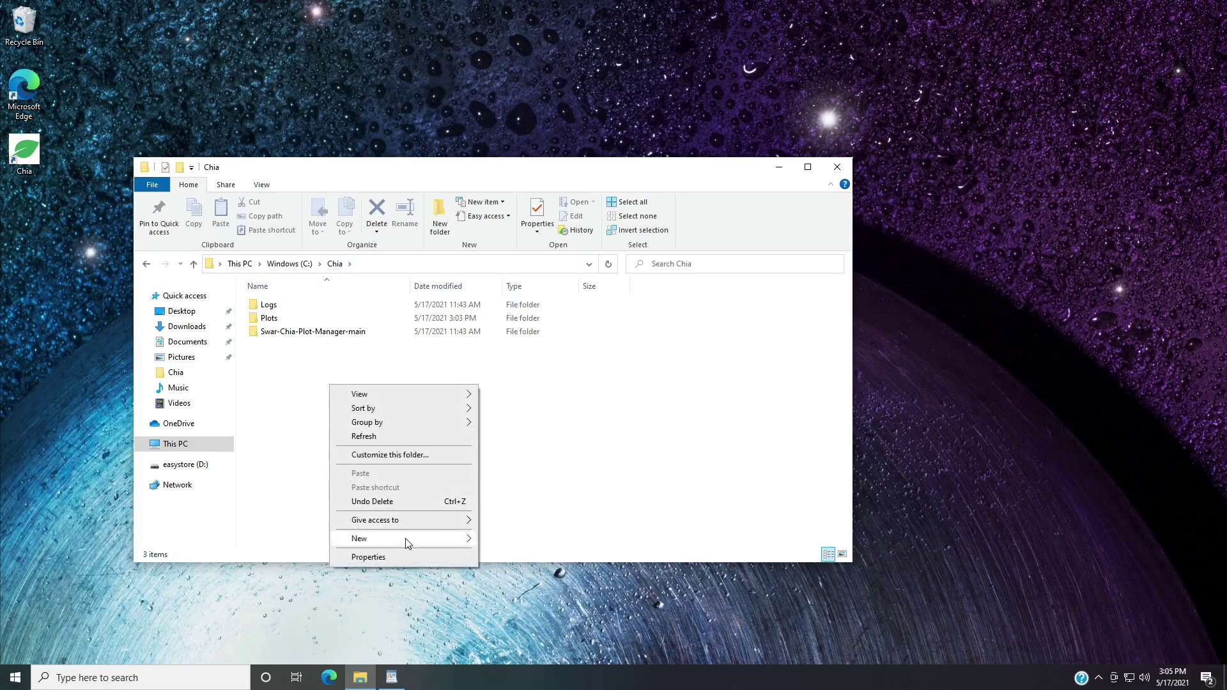
mouse_move(405, 539)
click(515, 393)
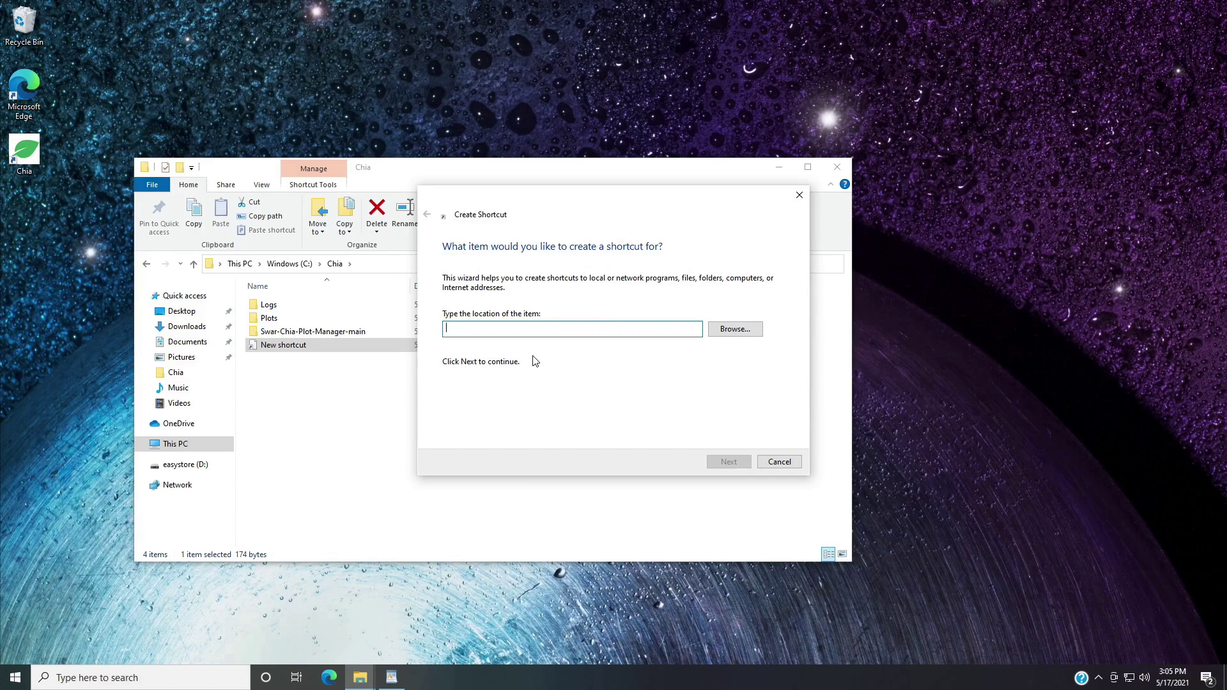
click(393, 678)
Step: Select the C:\Windows\System32\cmd.exe path in WordPad and begin a Windows search for Command Prompt
click(753, 285)
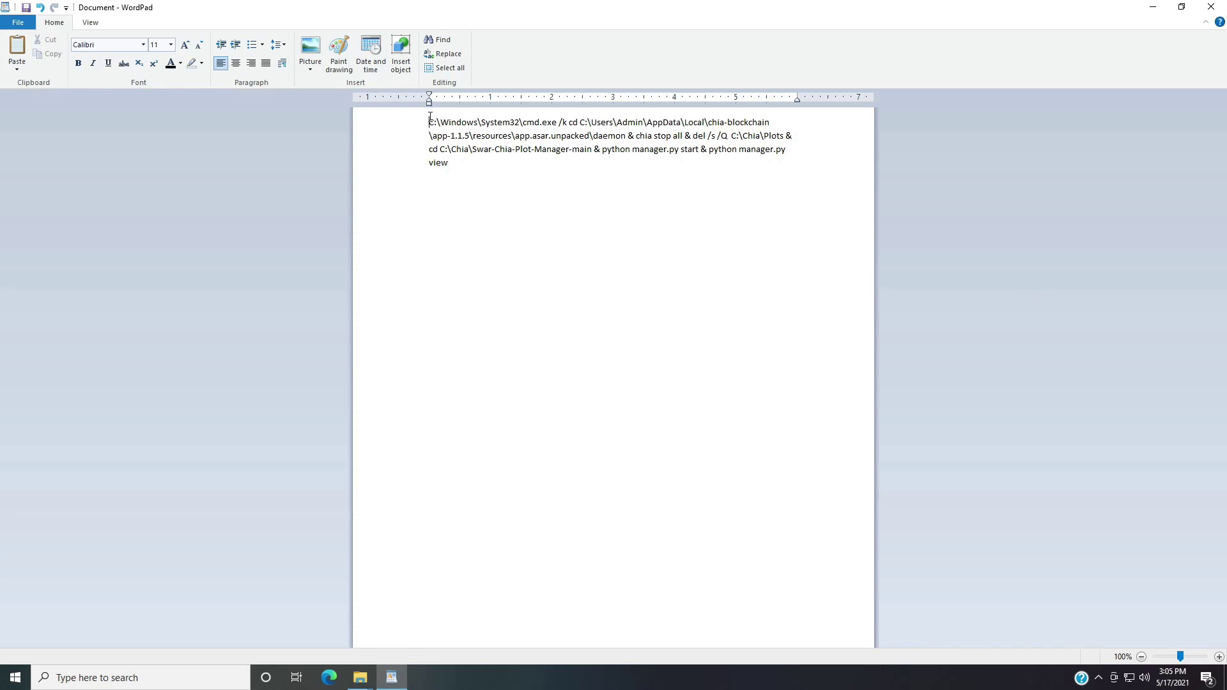
drag(430, 117, 557, 122)
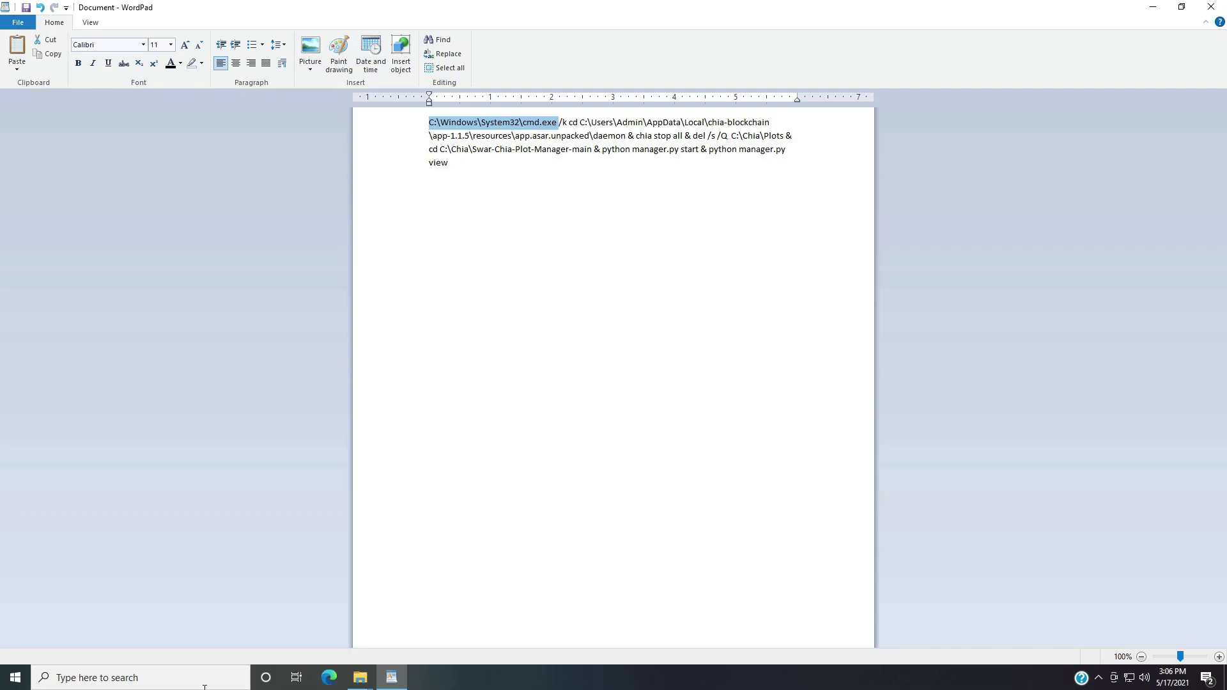
click(140, 677)
text(cmd)
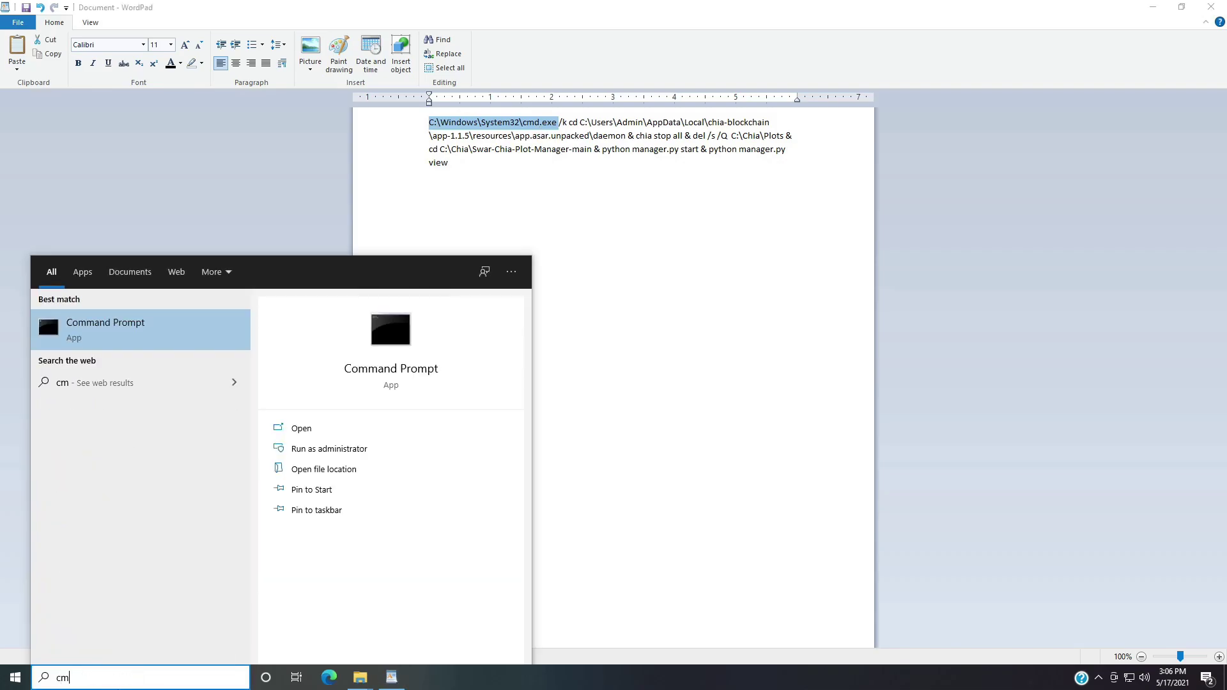
key(Return)
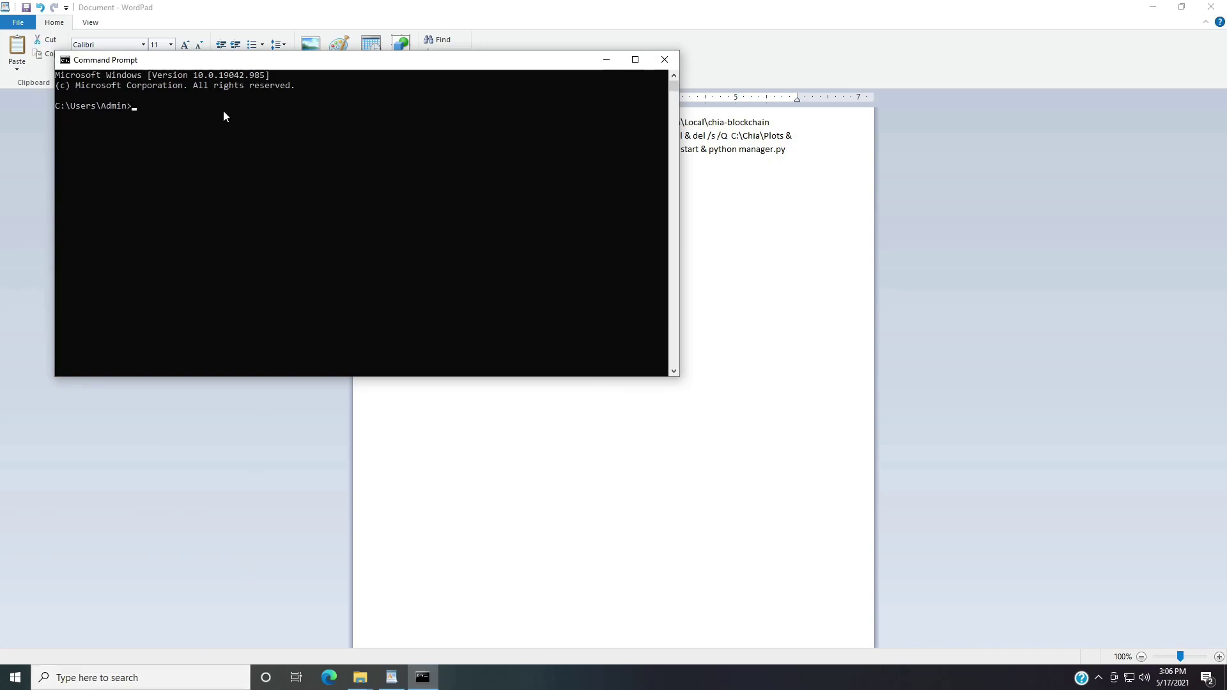
click(667, 67)
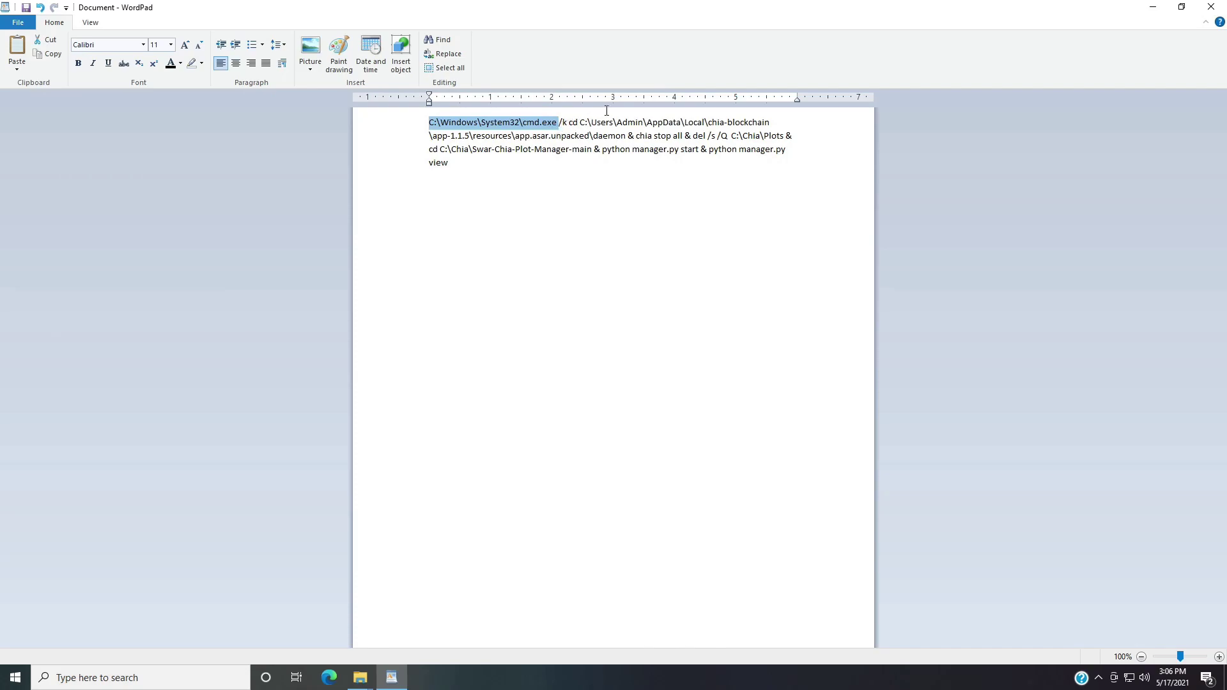
click(572, 122)
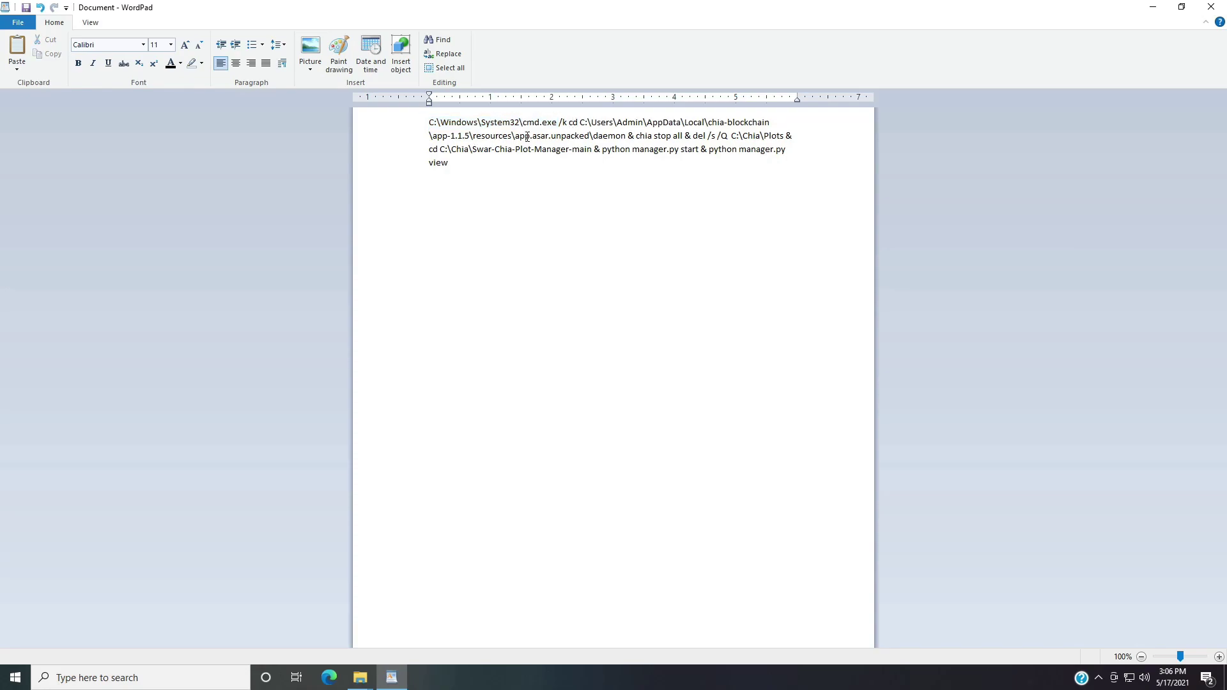
double_click(789, 136)
click(788, 215)
drag(569, 122, 628, 138)
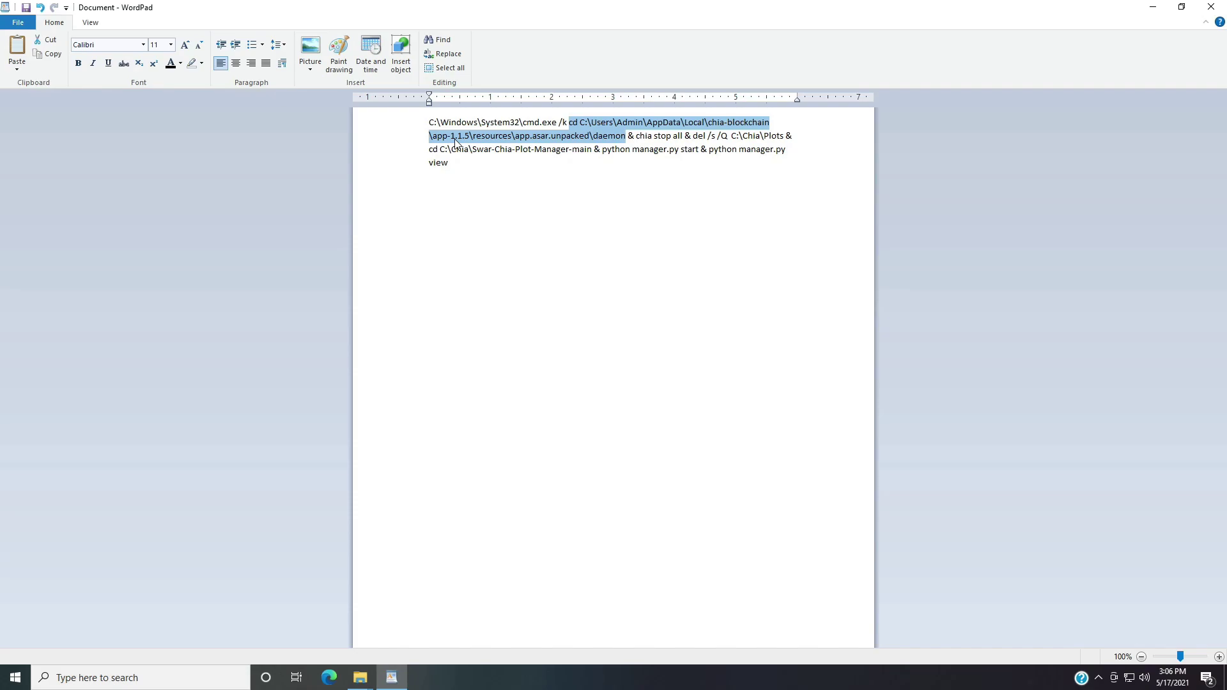
click(633, 139)
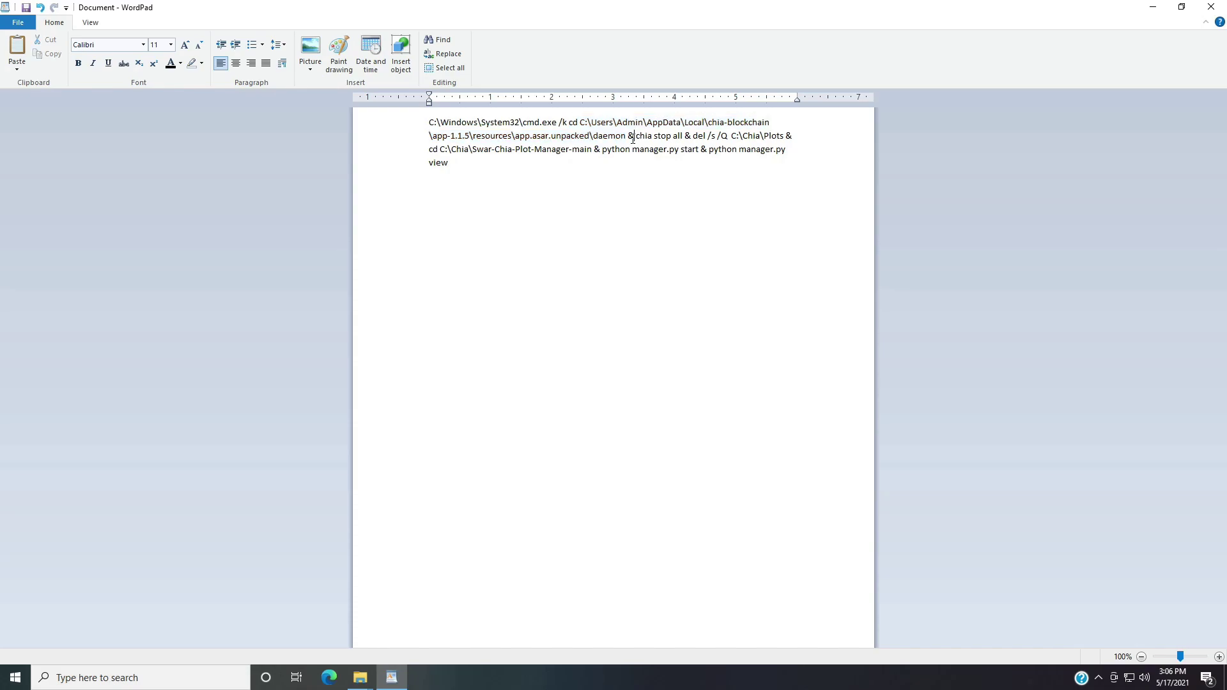
drag(640, 137, 684, 137)
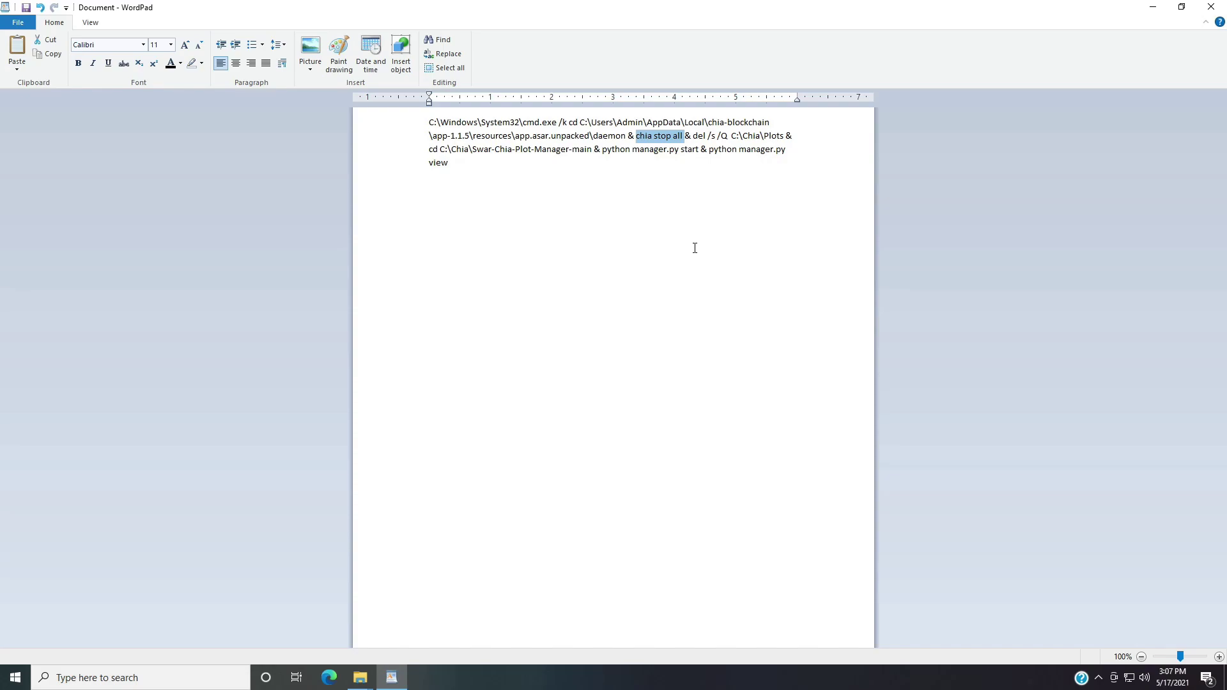
Step: Copy the 'del /s /Q C:\Chia\Plots' portion of the WordPad command
drag(693, 136, 769, 142)
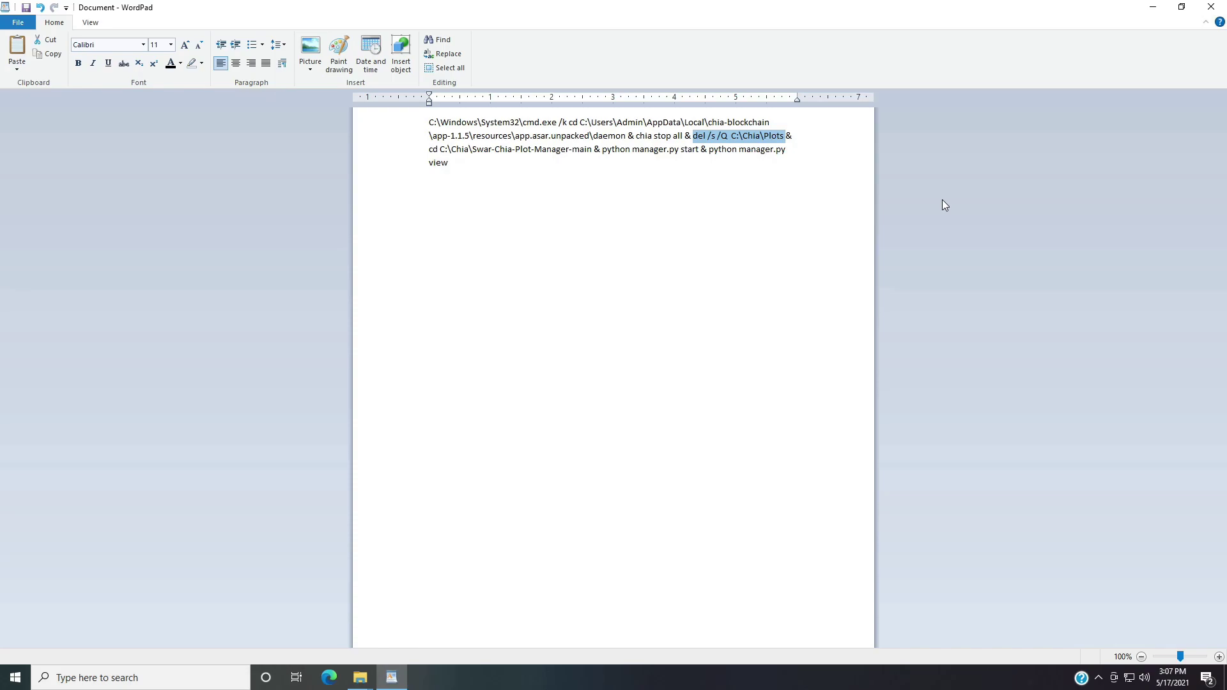
right_click(748, 137)
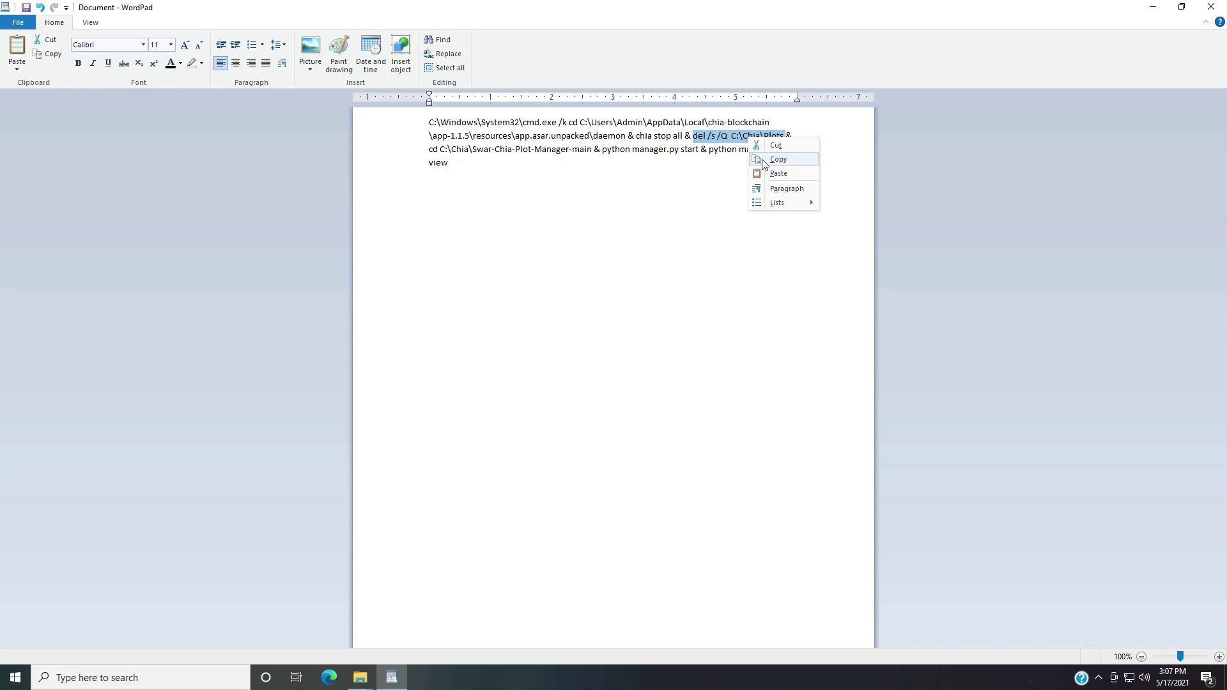
click(764, 163)
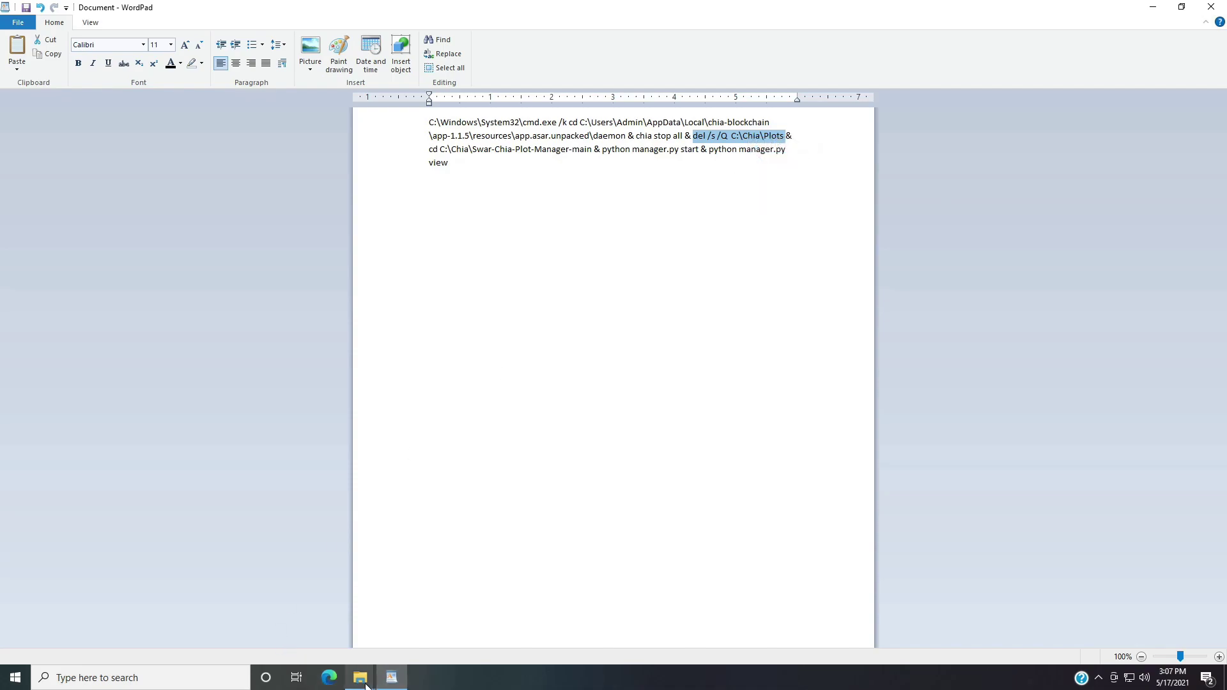
Step: Open Command Prompt by searching for cmd
click(88, 679)
text(cmd)
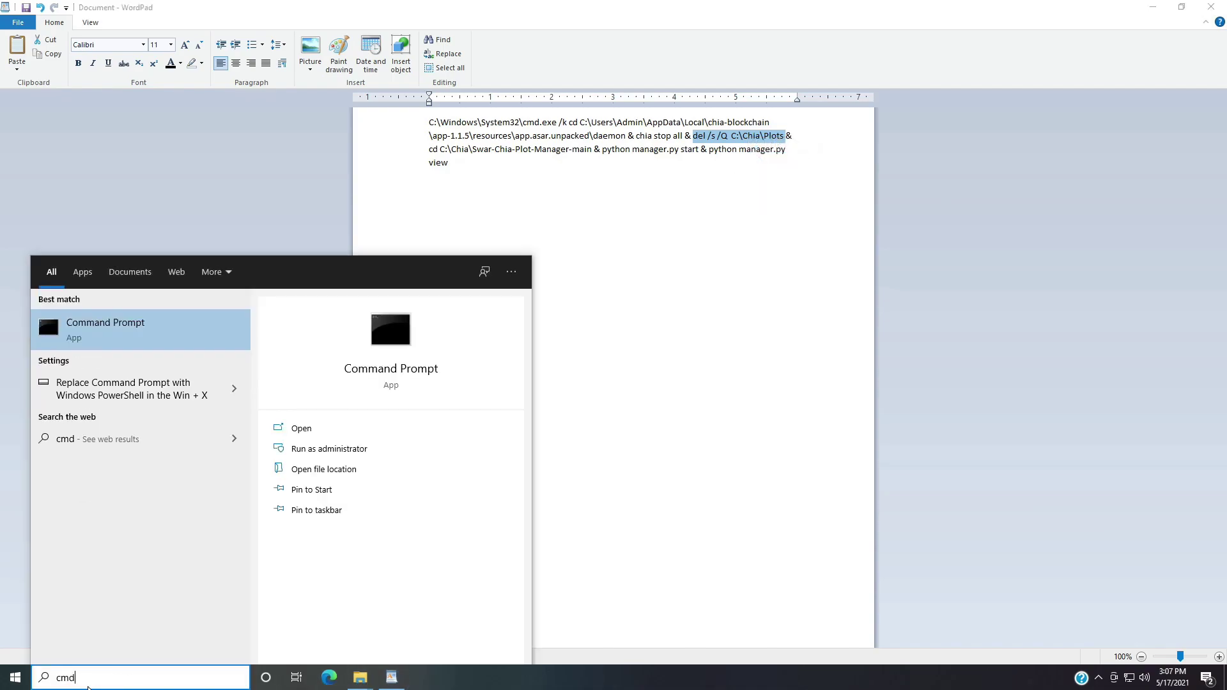
key(Return)
Step: Run del C:\Chia\Plots with the /s /Q switches removed, confirm with y, and close the console
key(ctrl+v)
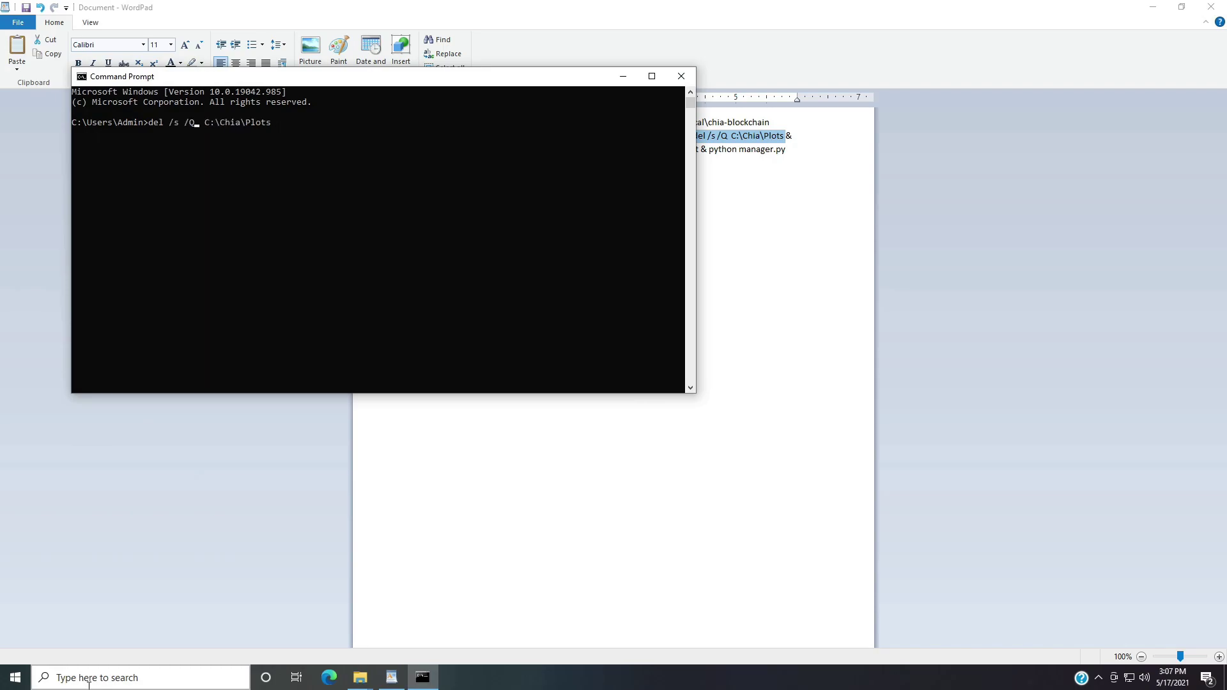
key(Left)
key(Left)
key(Left)
key(Left)
key(Left)
key(Left)
key(Left)
key(Left)
key(Left)
key(Left)
key(Left)
key(Left)
key(Left)
key(Left)
key(Left)
key(BackSpace)
key(BackSpace)
key(BackSpace)
key(BackSpace)
key(BackSpace)
key(Return)
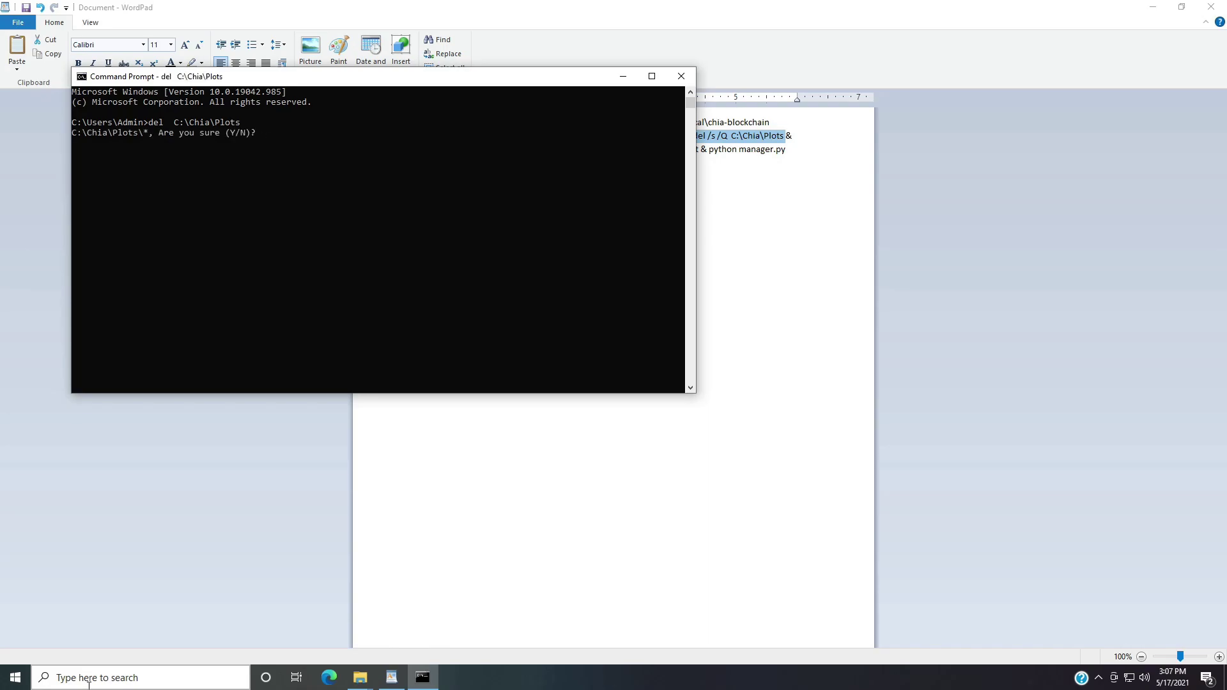
text(y)
key(Return)
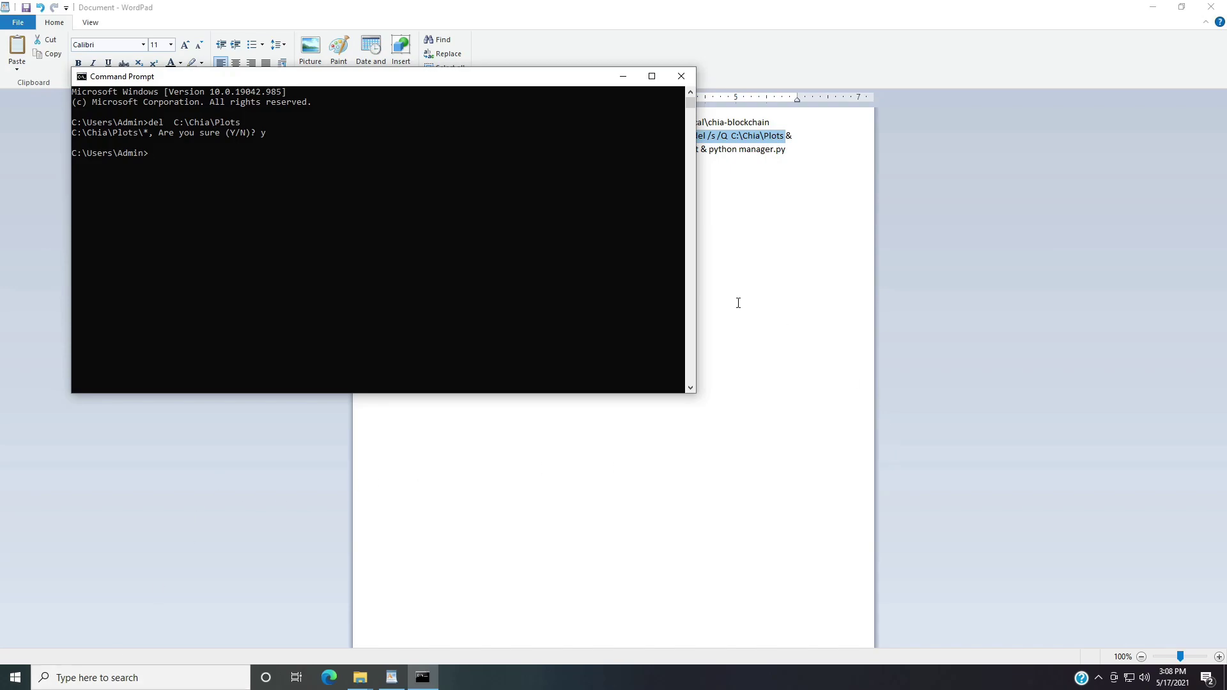
click(680, 77)
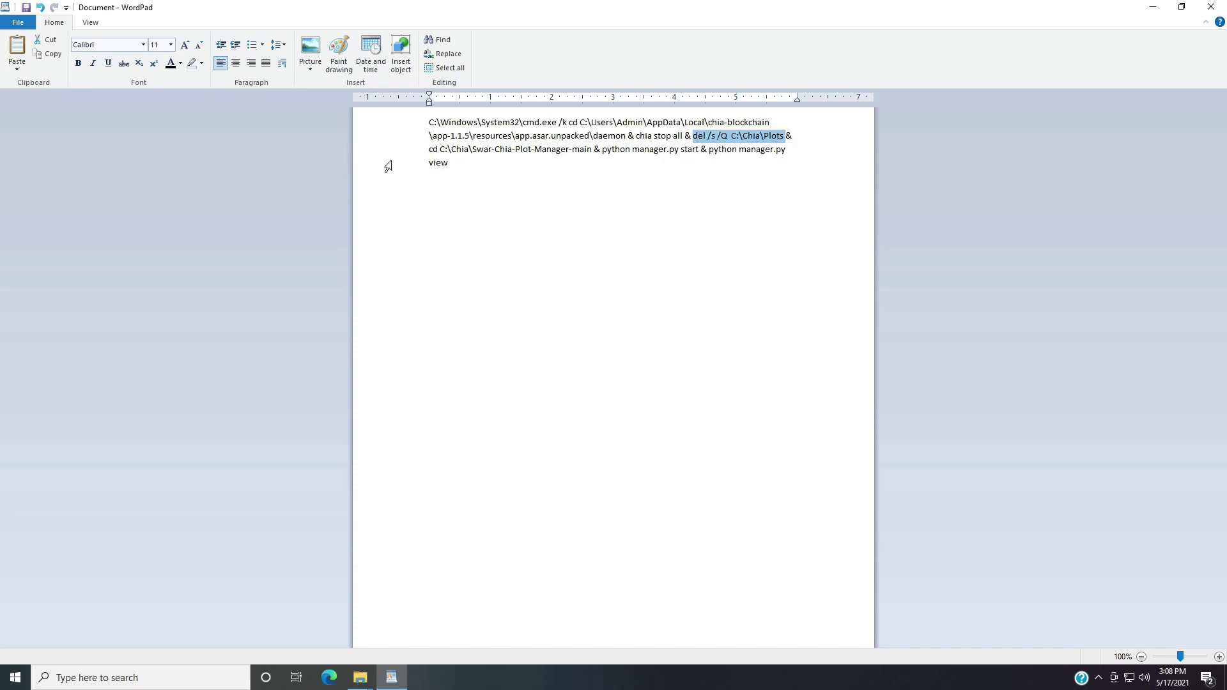
Step: Copy the entire StartPlotter command line from WordPad and minimize WordPad
drag(429, 150, 586, 154)
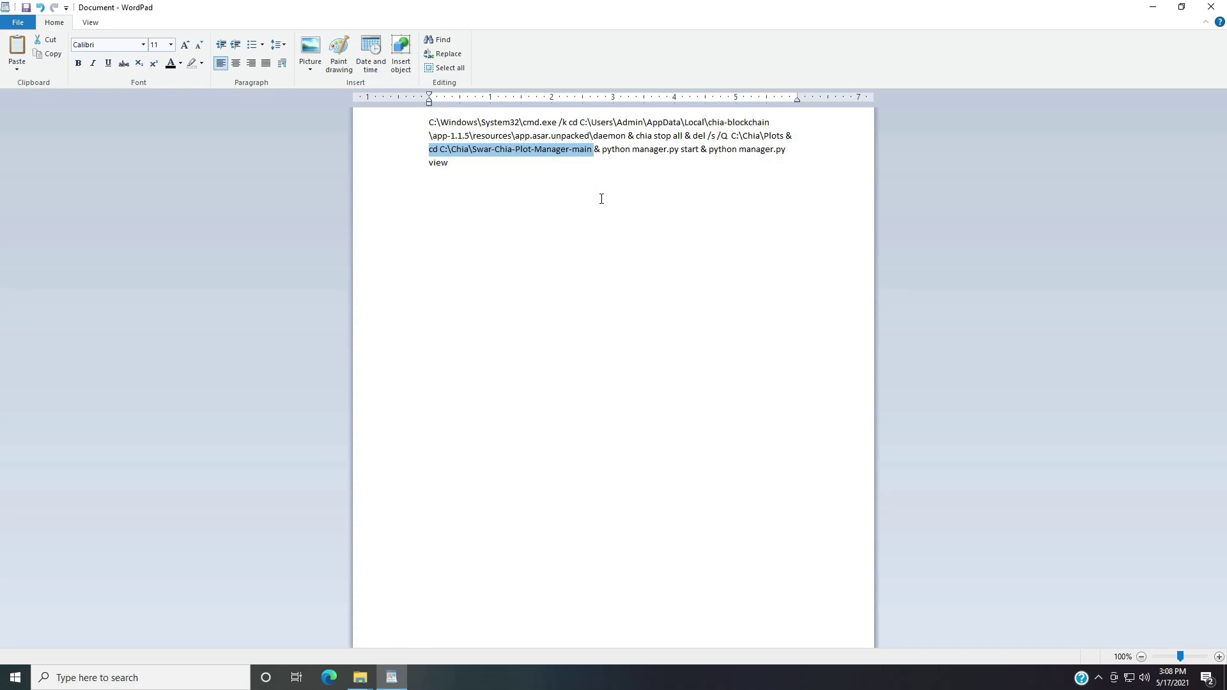
drag(603, 157, 699, 154)
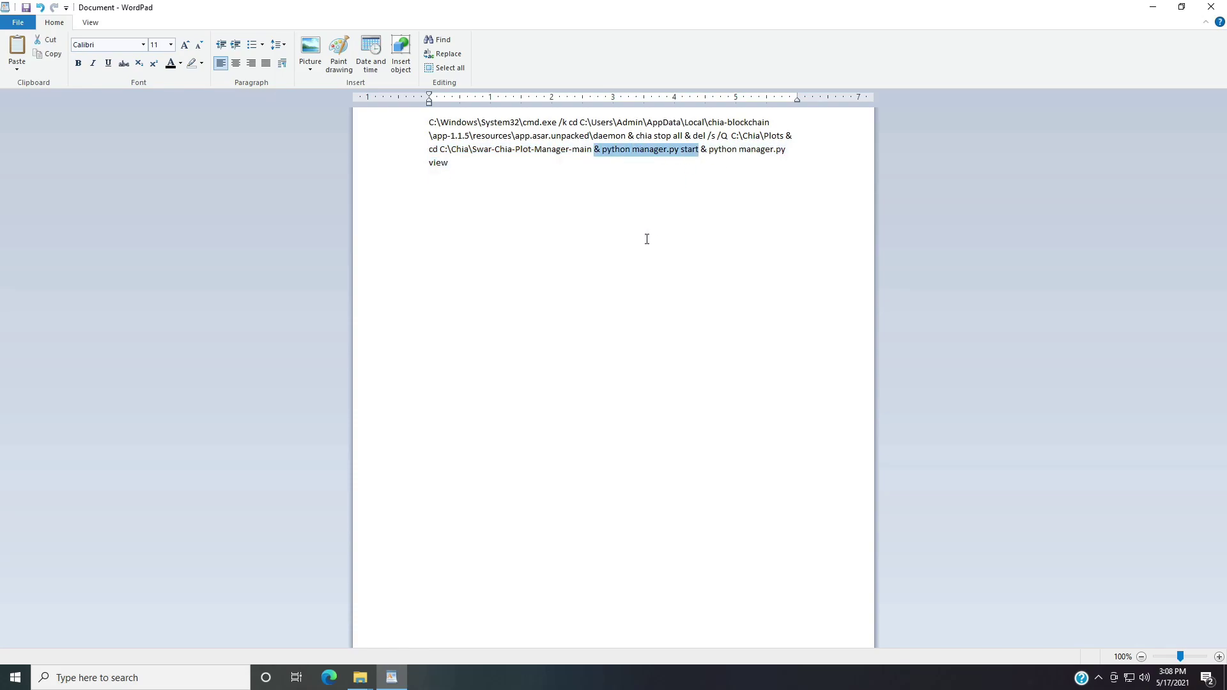
drag(708, 151, 569, 182)
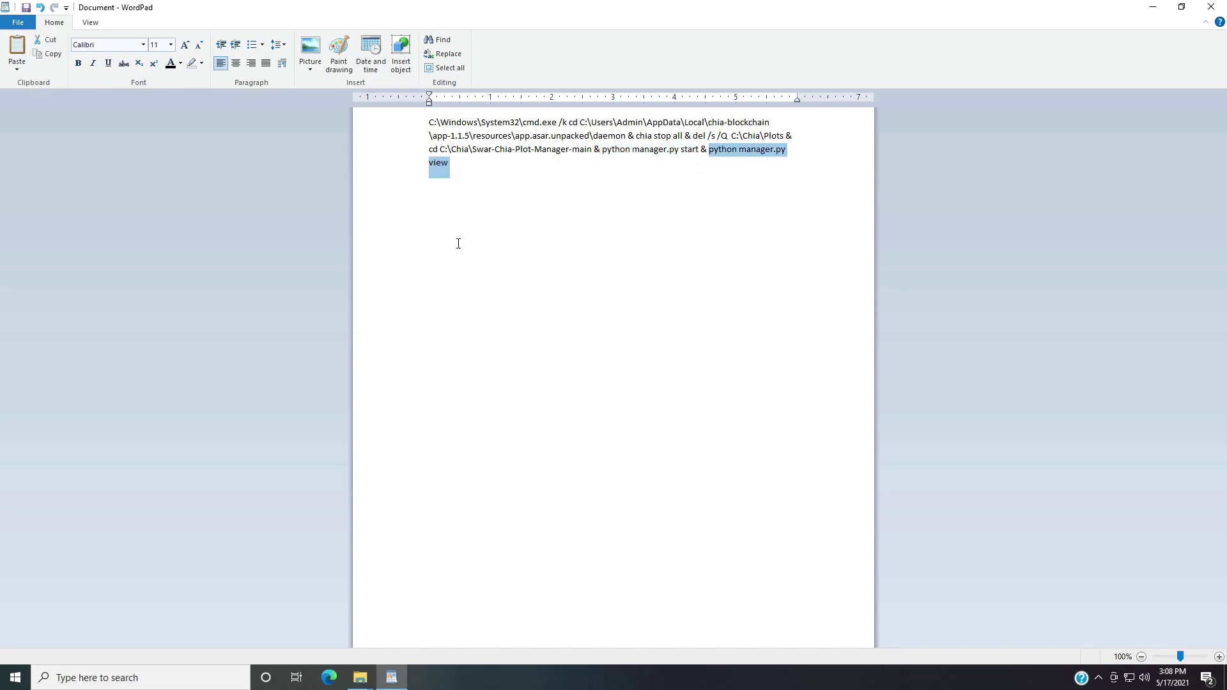
click(476, 168)
key(ctrl+a)
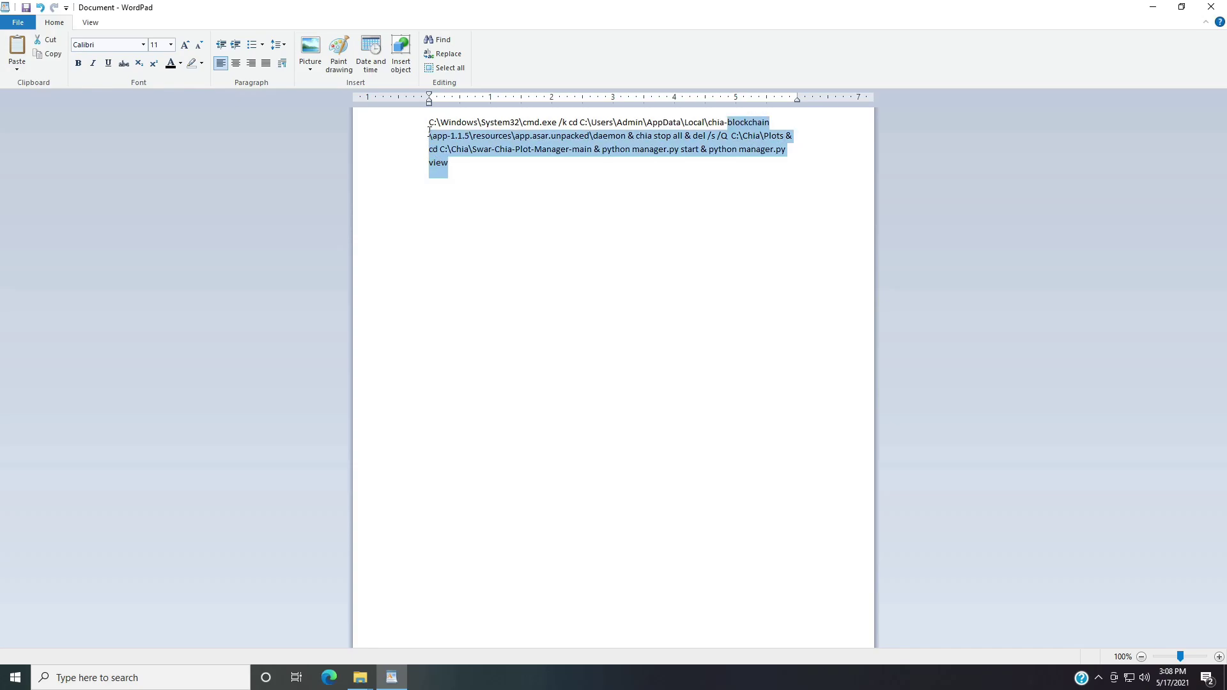
right_click(456, 146)
click(477, 164)
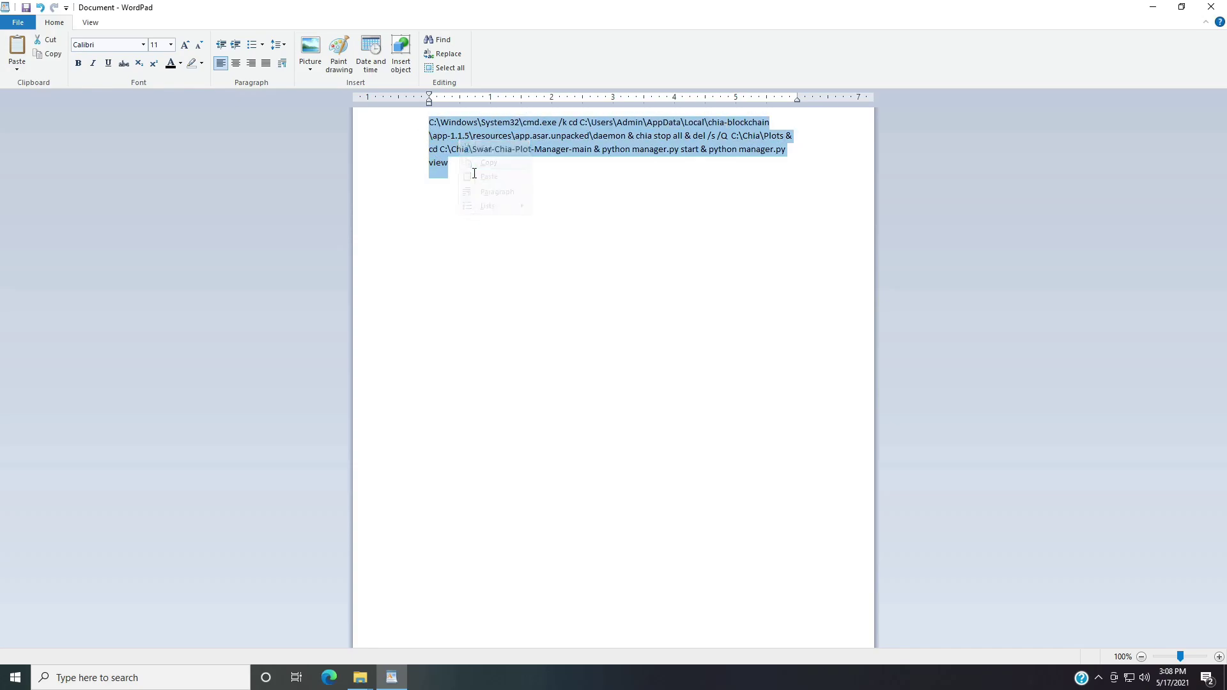
click(1152, 7)
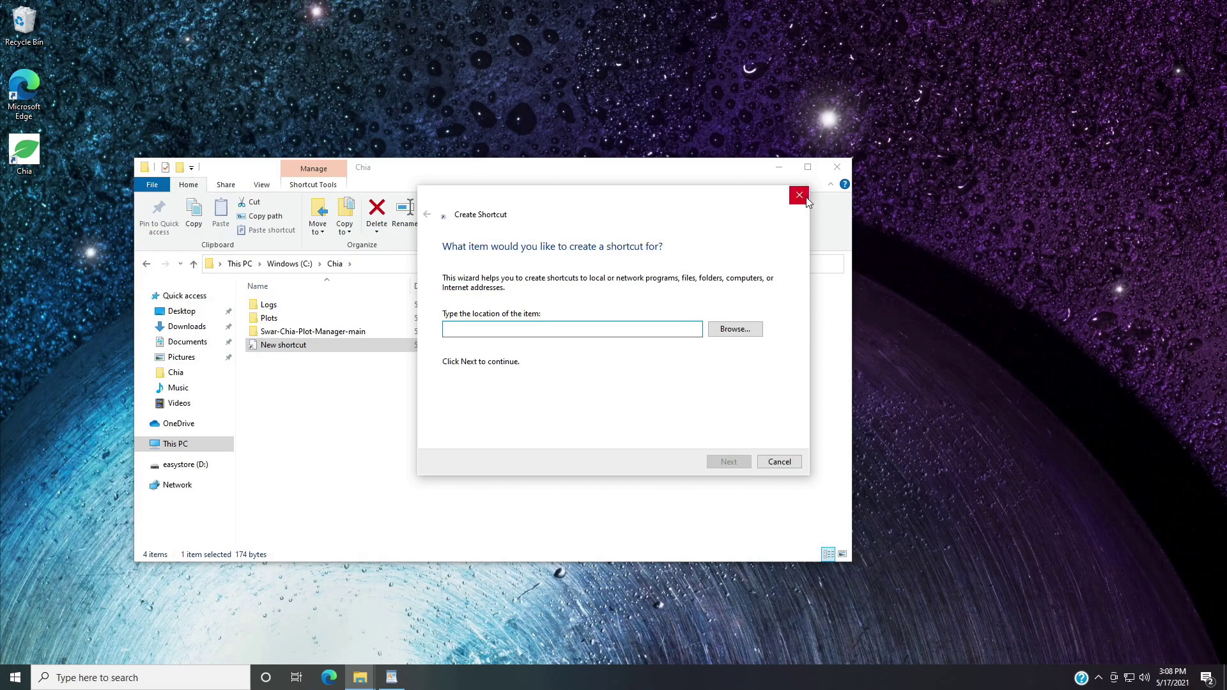
Step: Paste the copied command as the shortcut target and name the shortcut StartPlotter
right_click(545, 325)
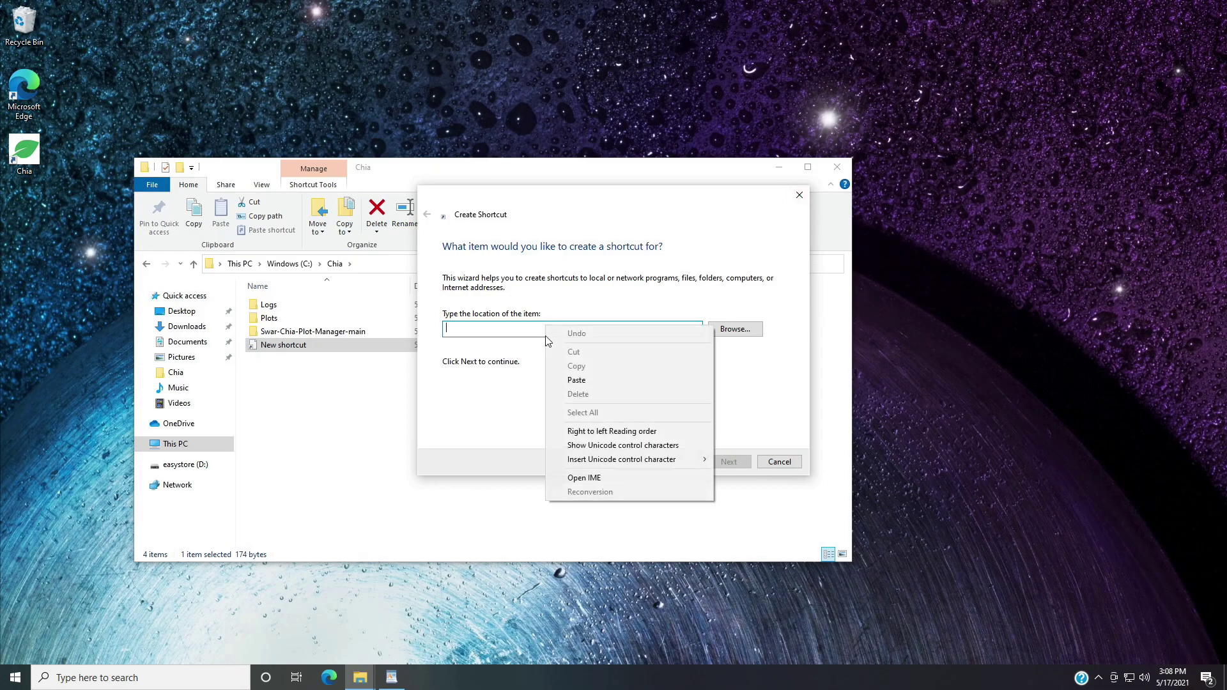
click(583, 379)
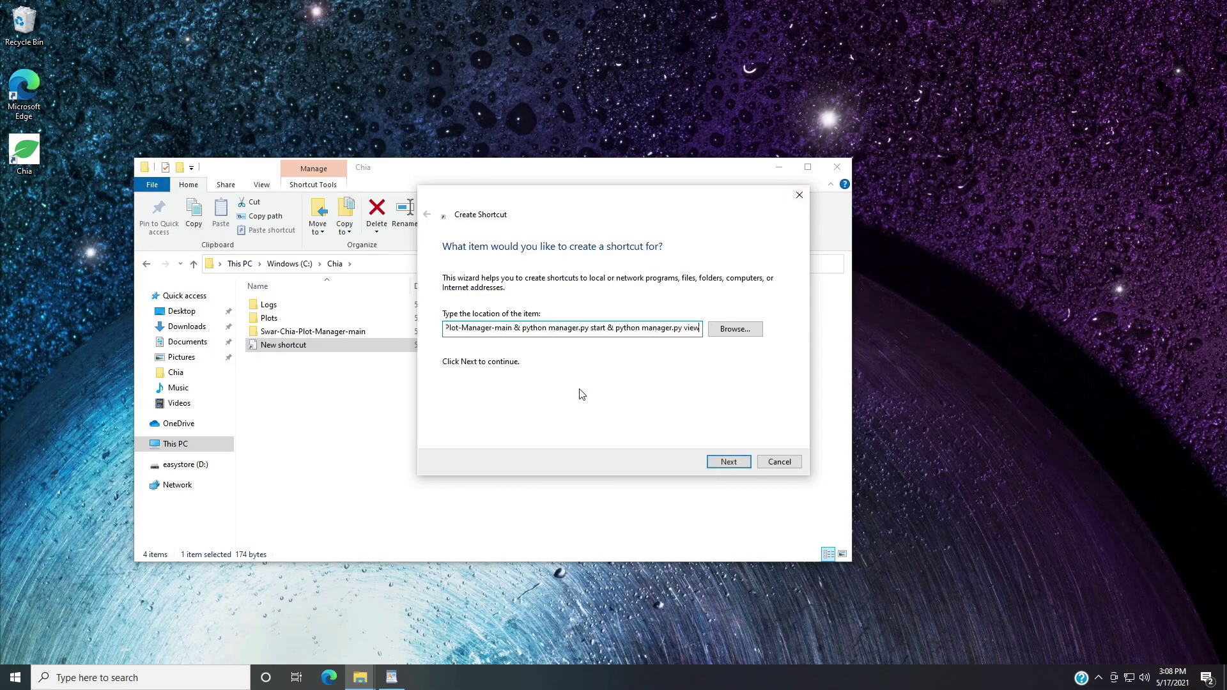
click(731, 461)
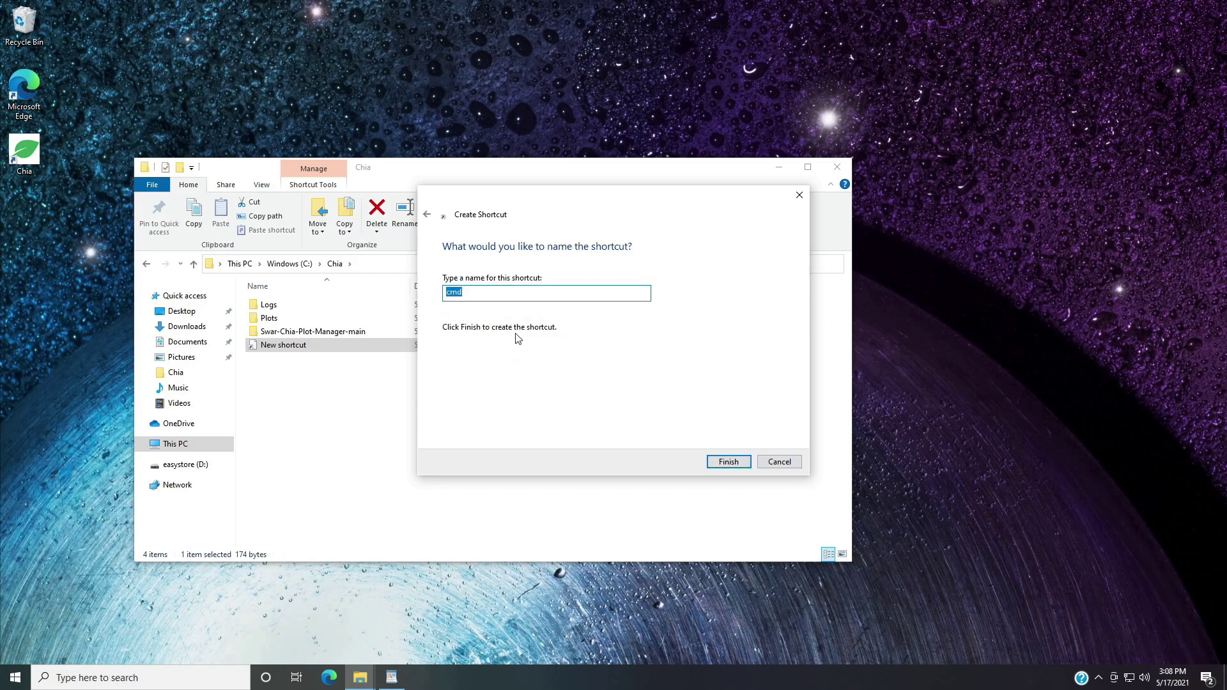
text(StartPlotter)
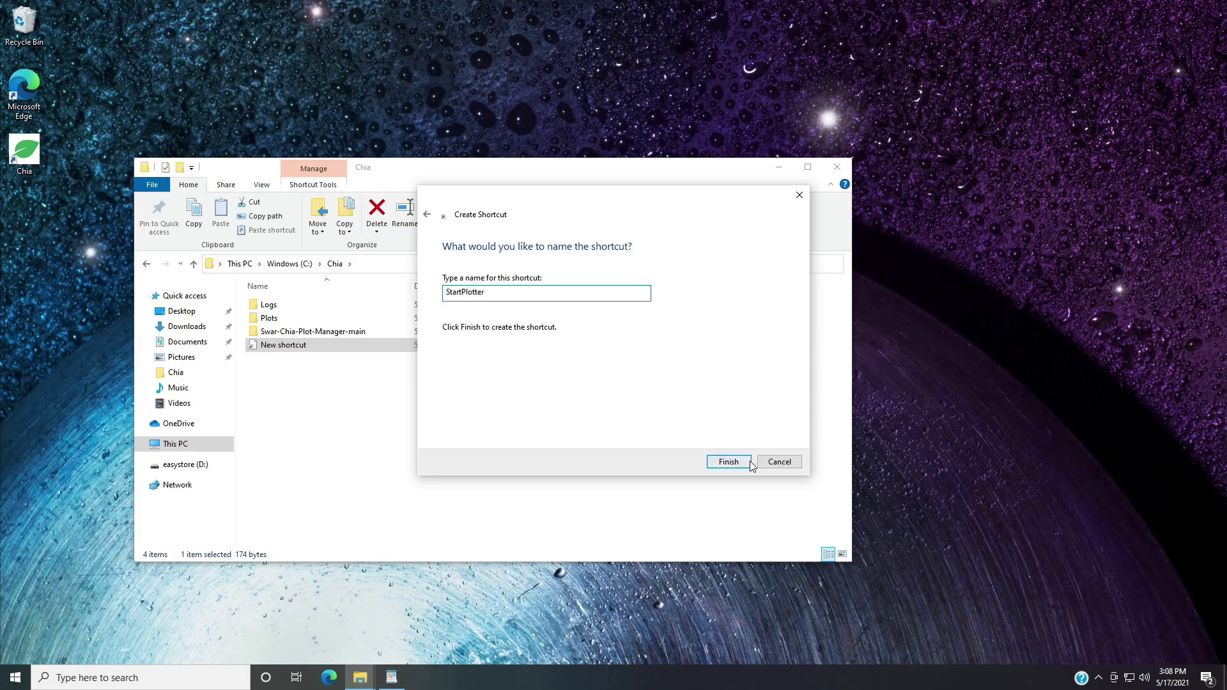
click(723, 462)
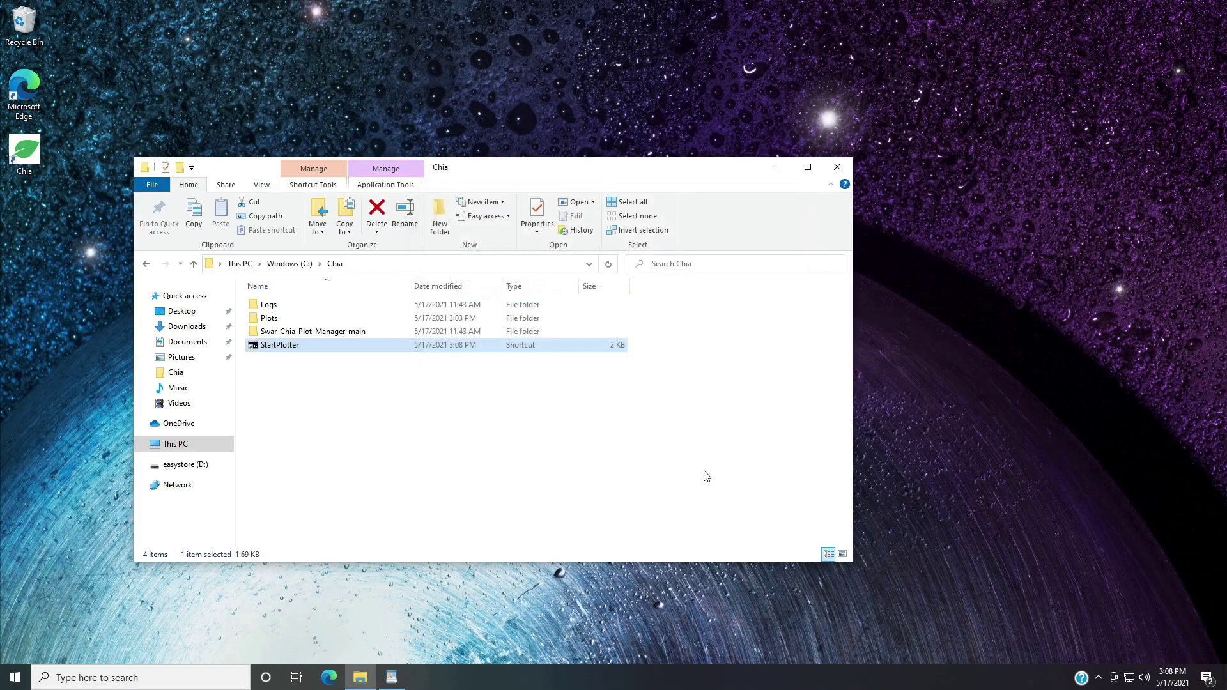
Step: Launch the StartPlotter shortcut, then open the Plots folder showing its 137 temp files
double_click(281, 345)
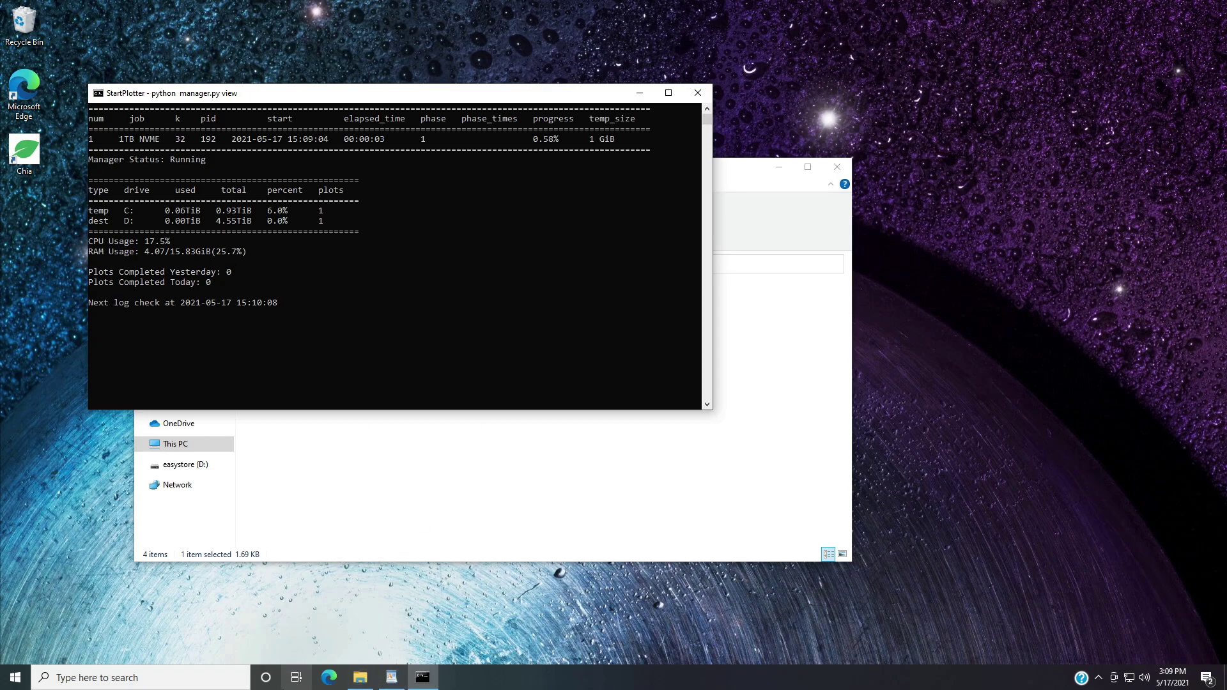
click(368, 677)
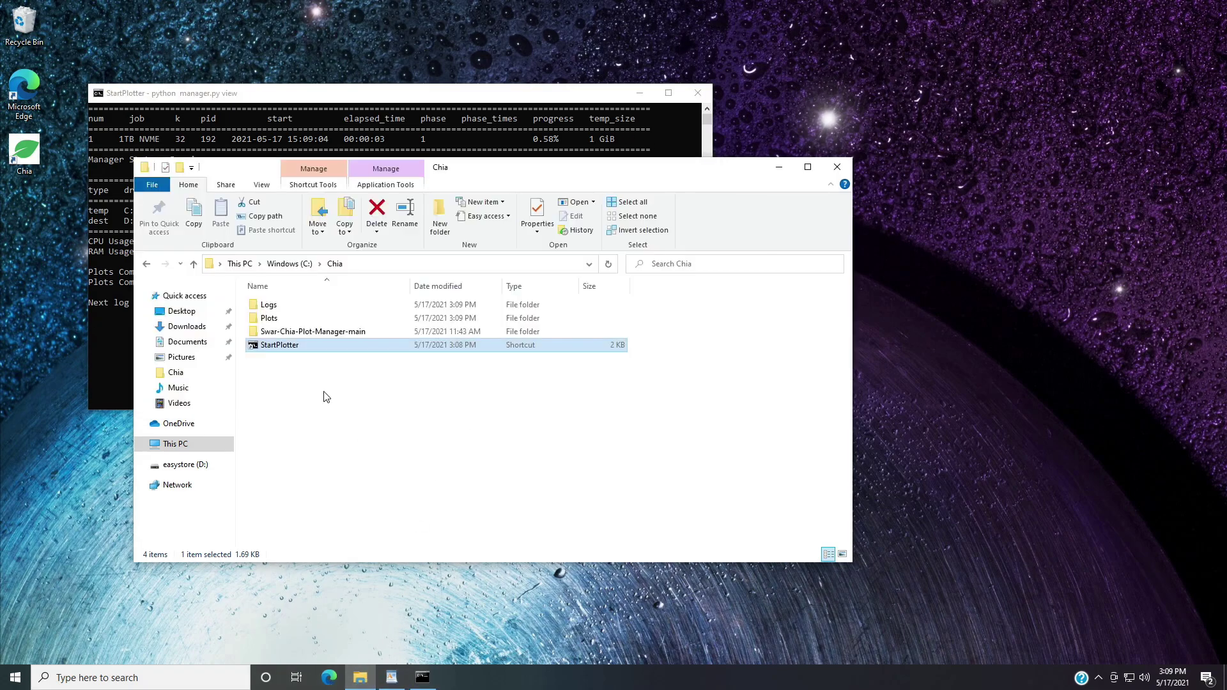
double_click(295, 319)
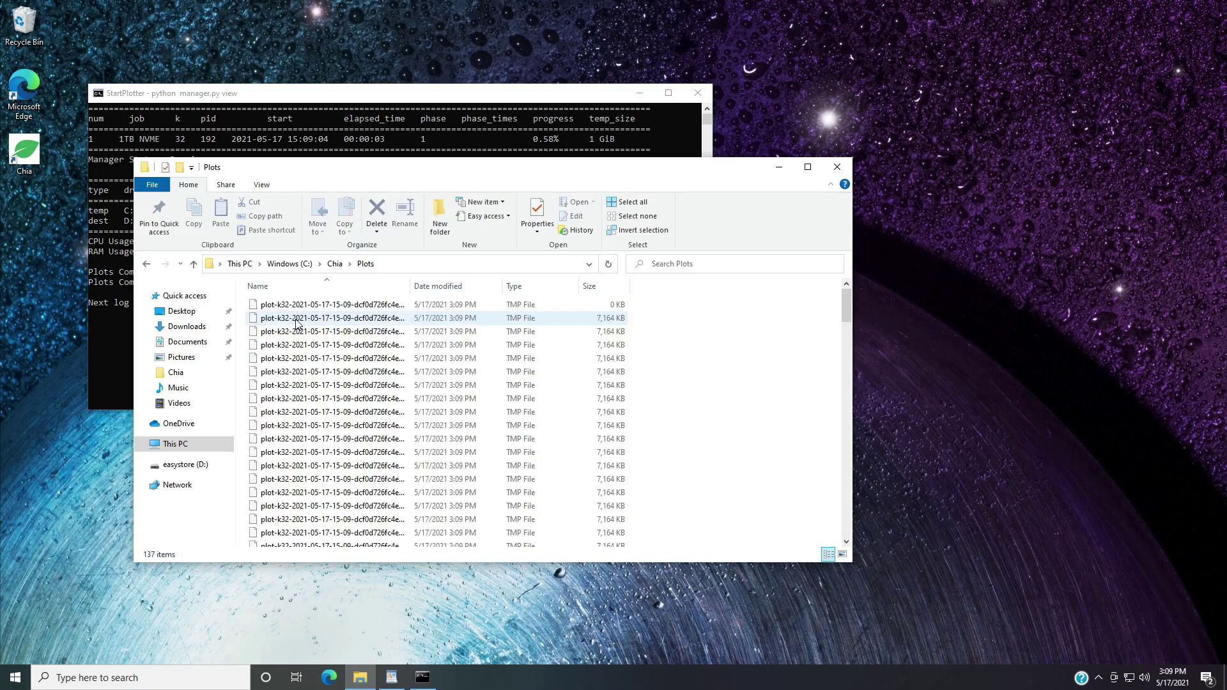
scroll(358, 367, down, 12)
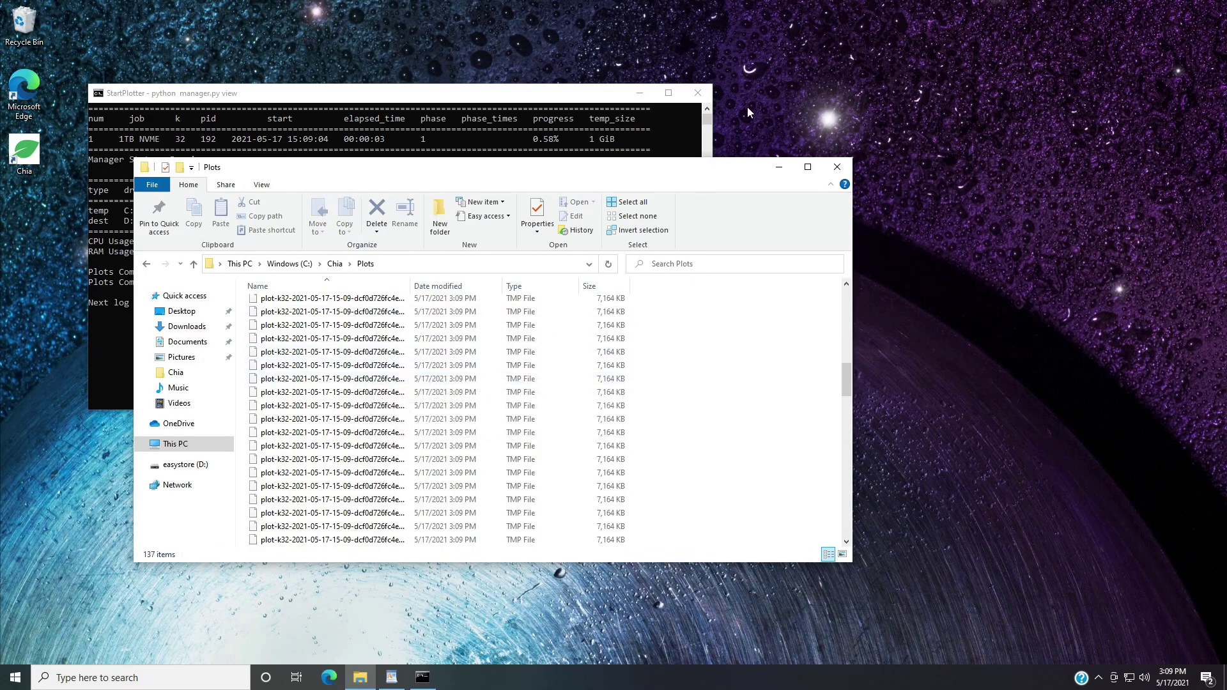
Step: Close the StartPlotter console and end the chia process in Task Manager's full process list
drag(726, 164, 978, 189)
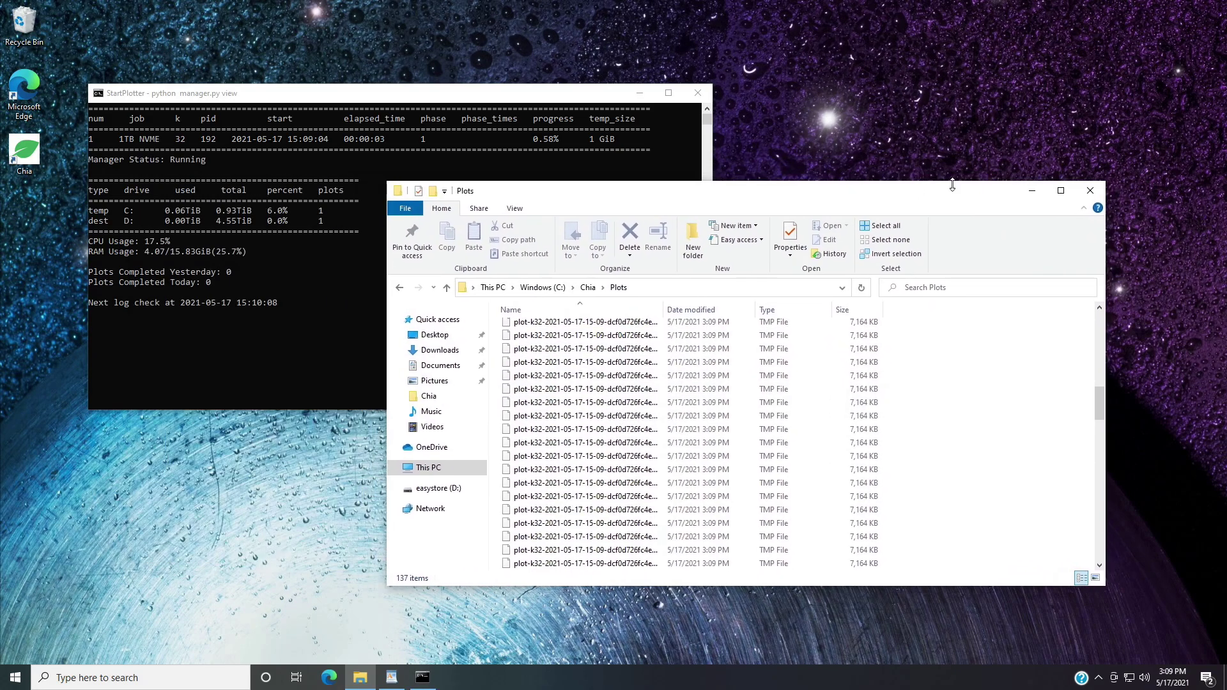
click(697, 93)
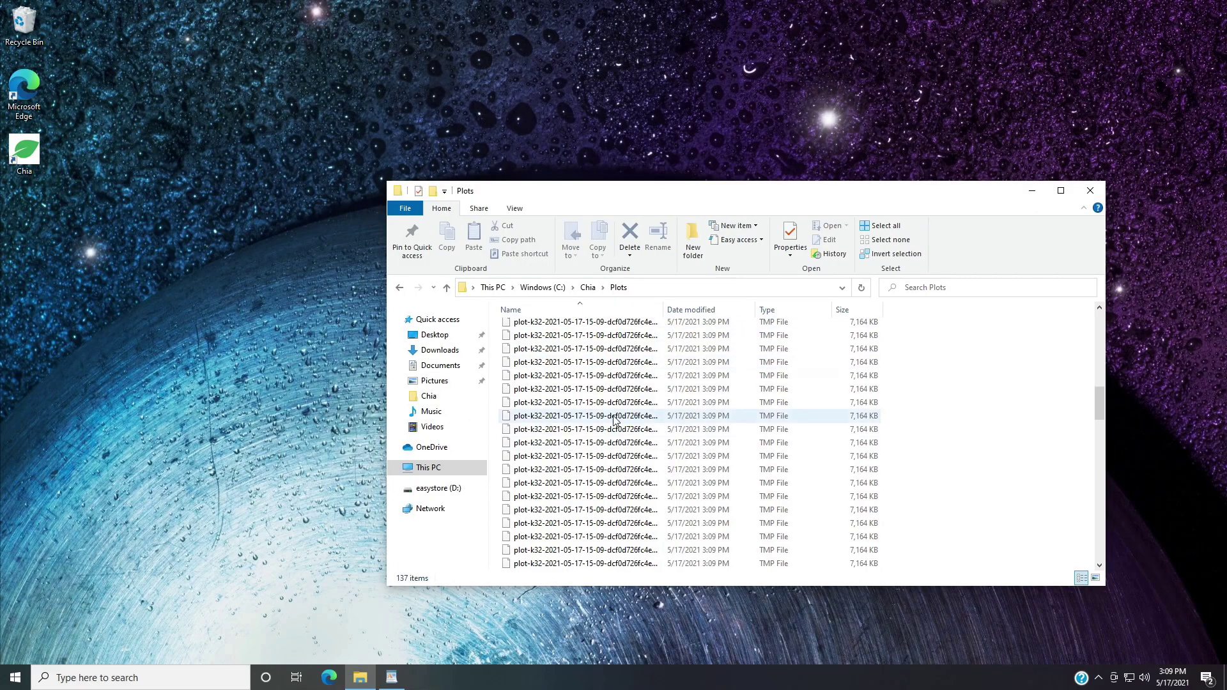
key(ctrl+alt+Delete)
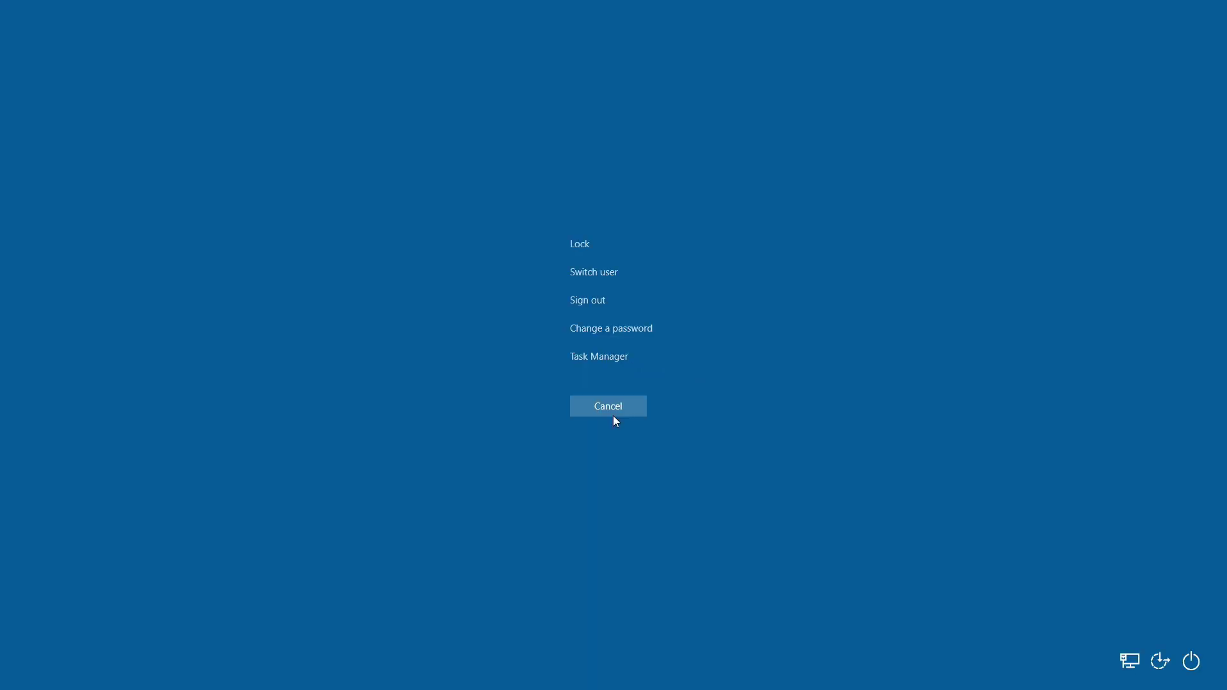
click(595, 354)
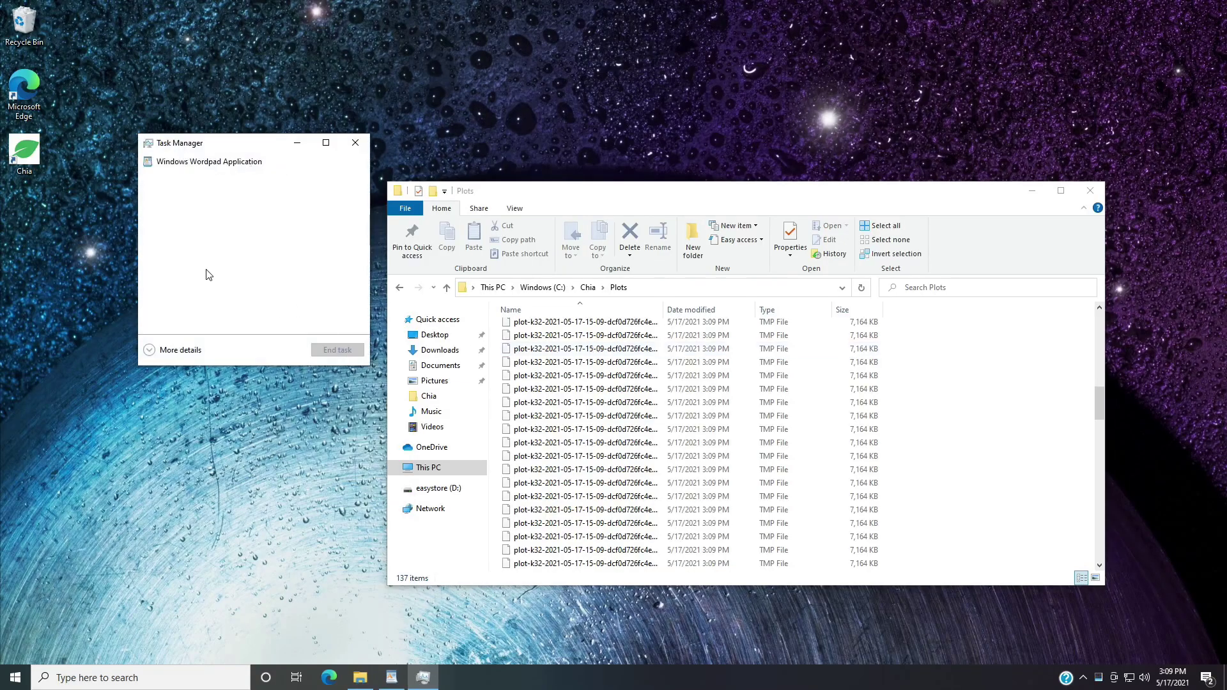
click(179, 350)
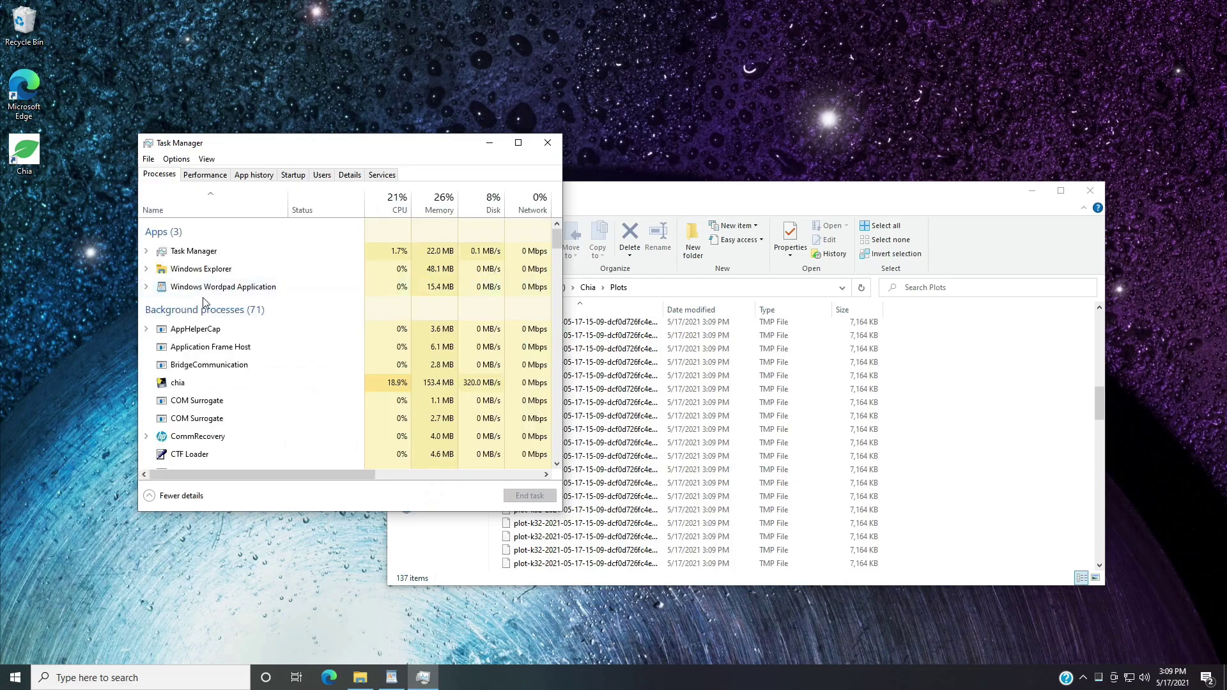
right_click(217, 389)
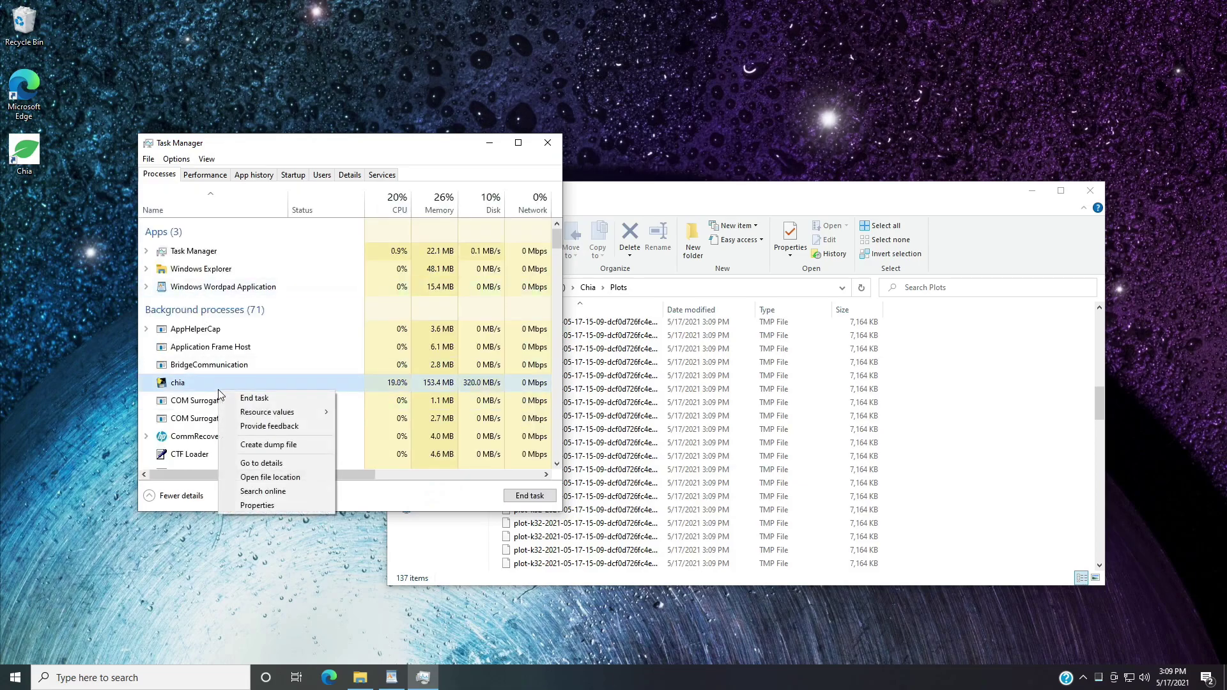
click(270, 399)
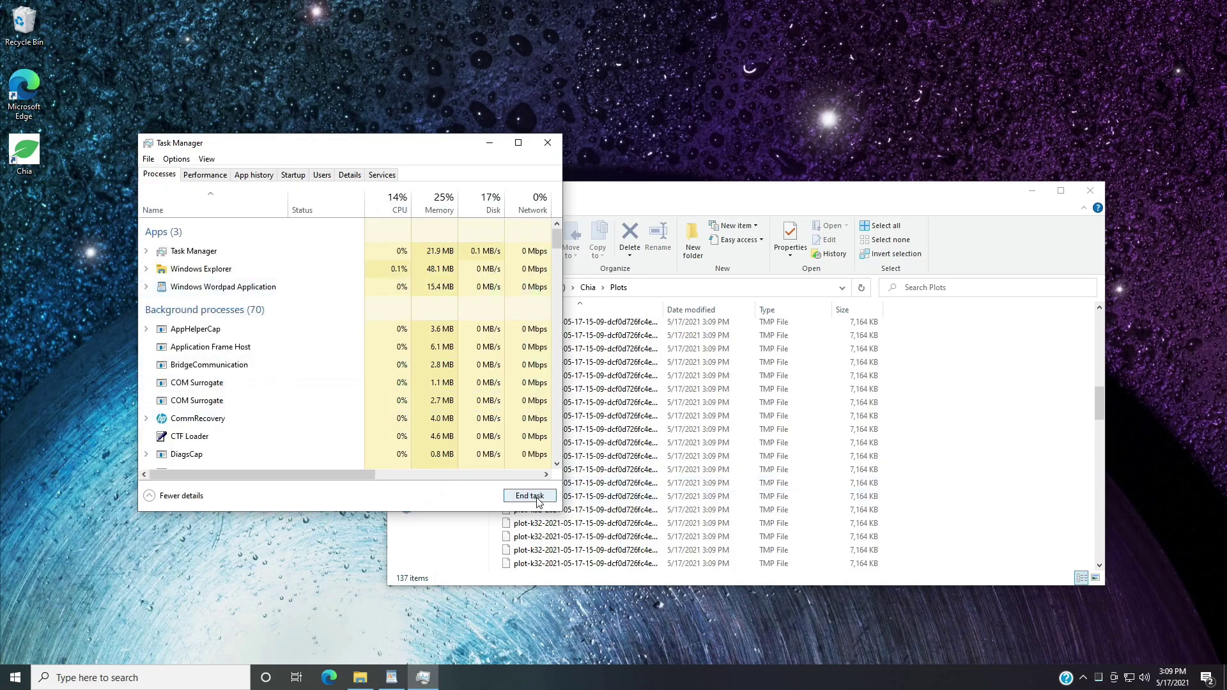
Step: Close Task Manager, reposition the Plots window, and open a new Explorer window on Windows (C:)
click(547, 142)
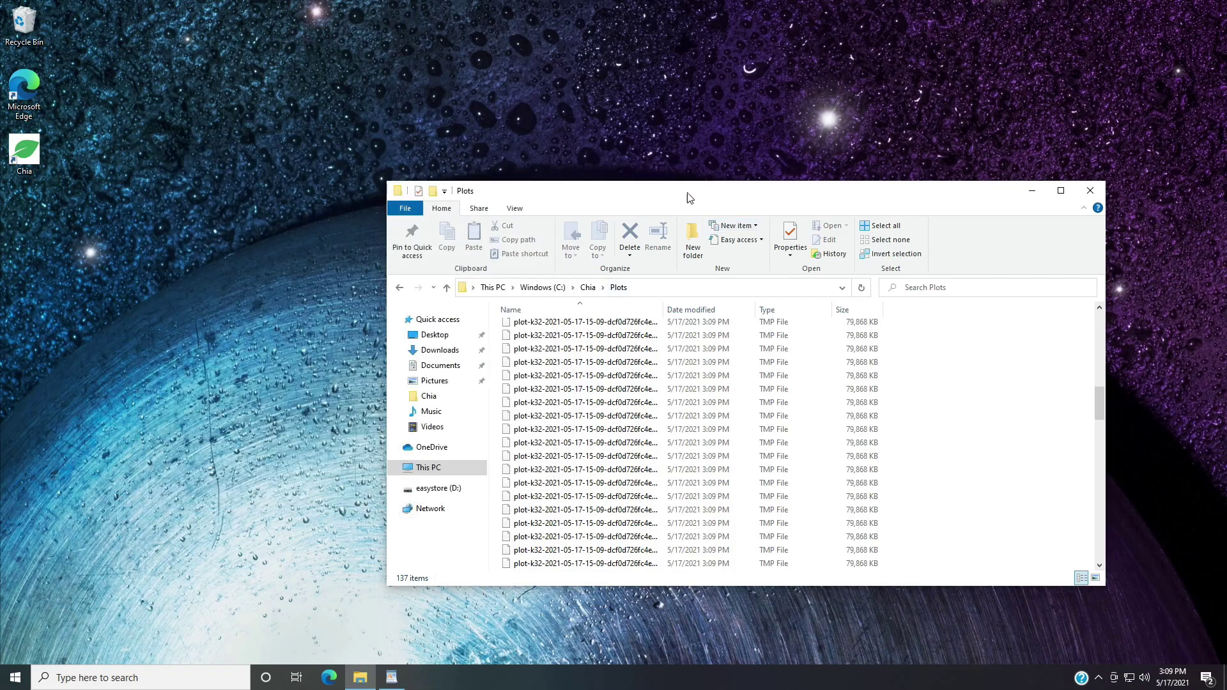
drag(625, 192, 526, 72)
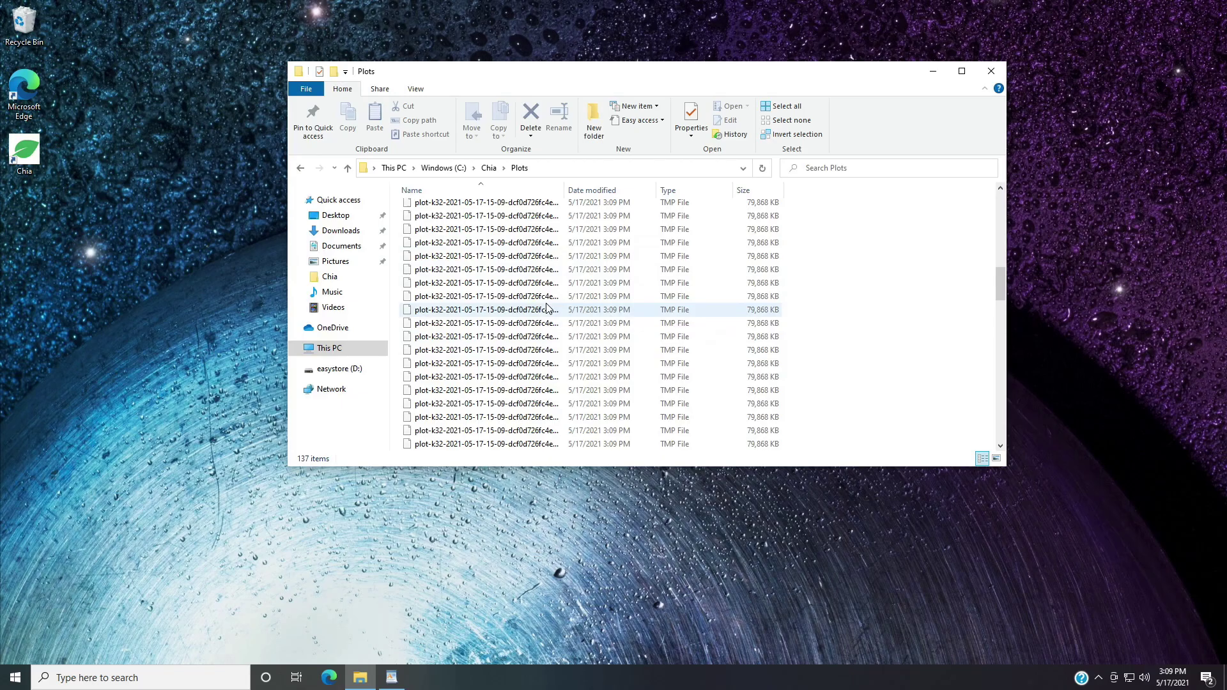
drag(712, 77, 923, 250)
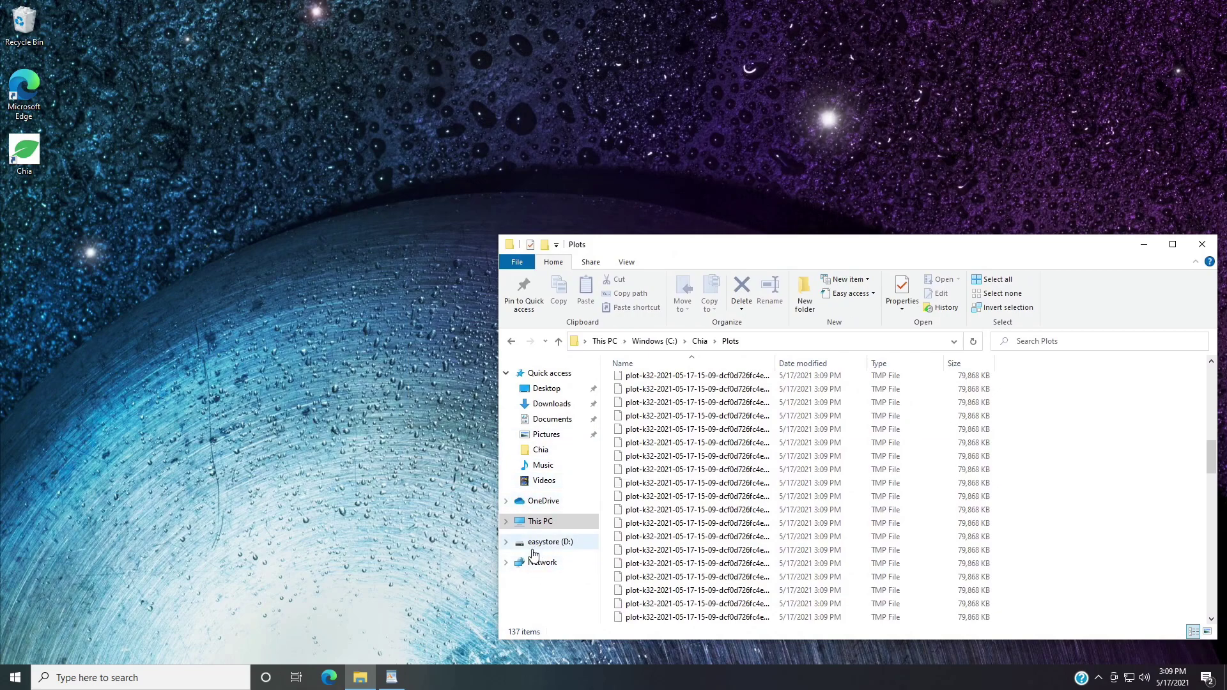
right_click(539, 524)
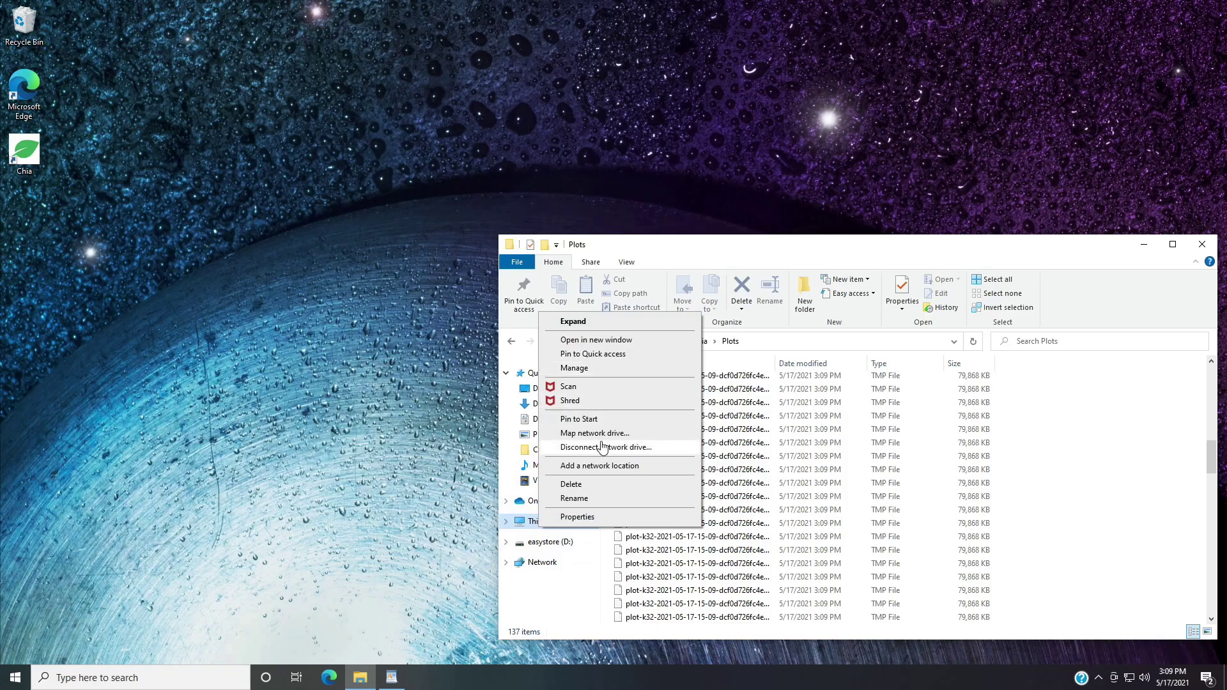
click(377, 565)
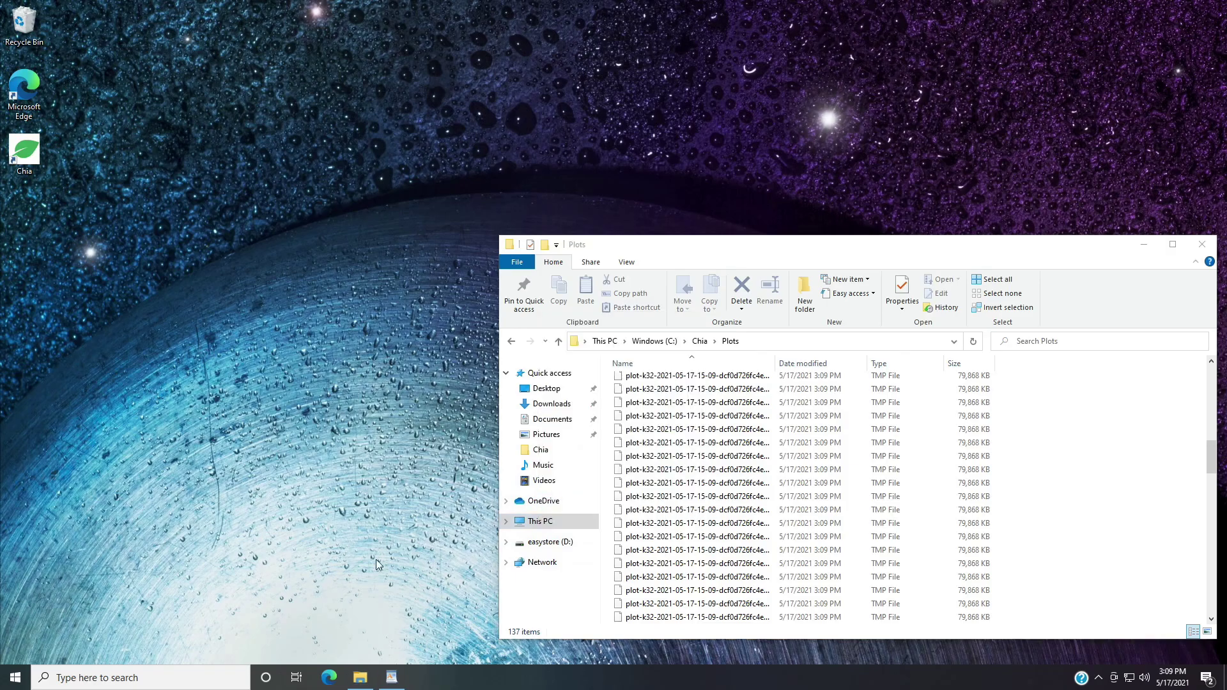
right_click(360, 677)
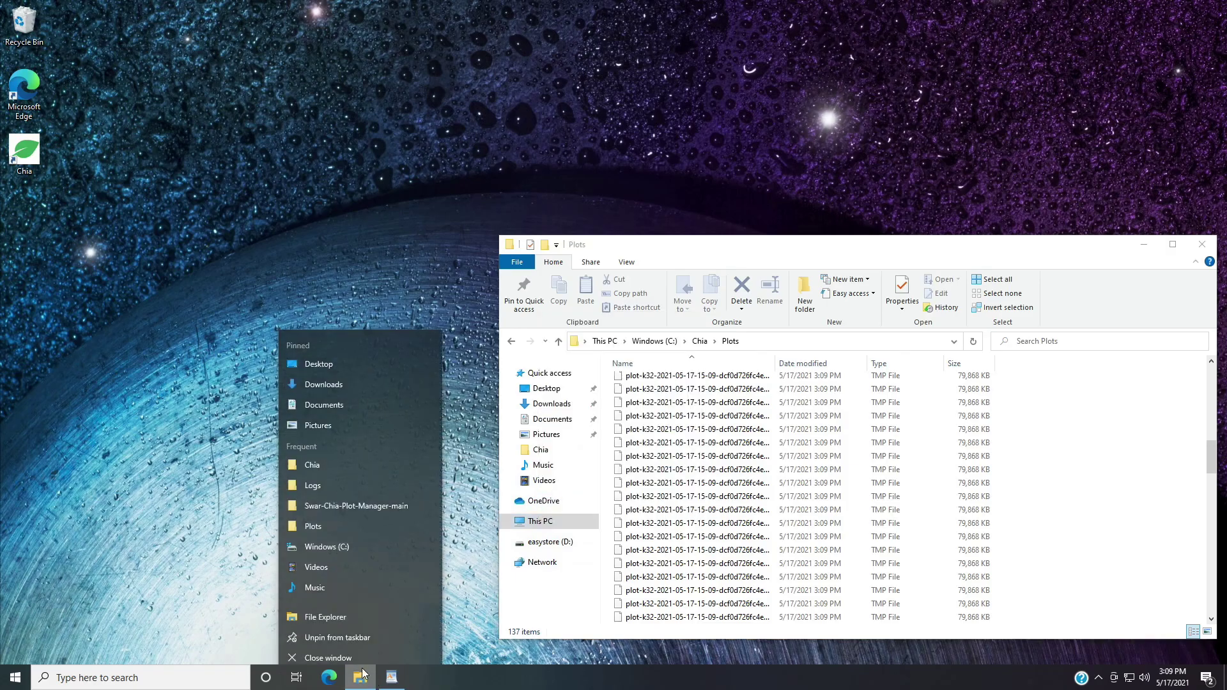
click(346, 543)
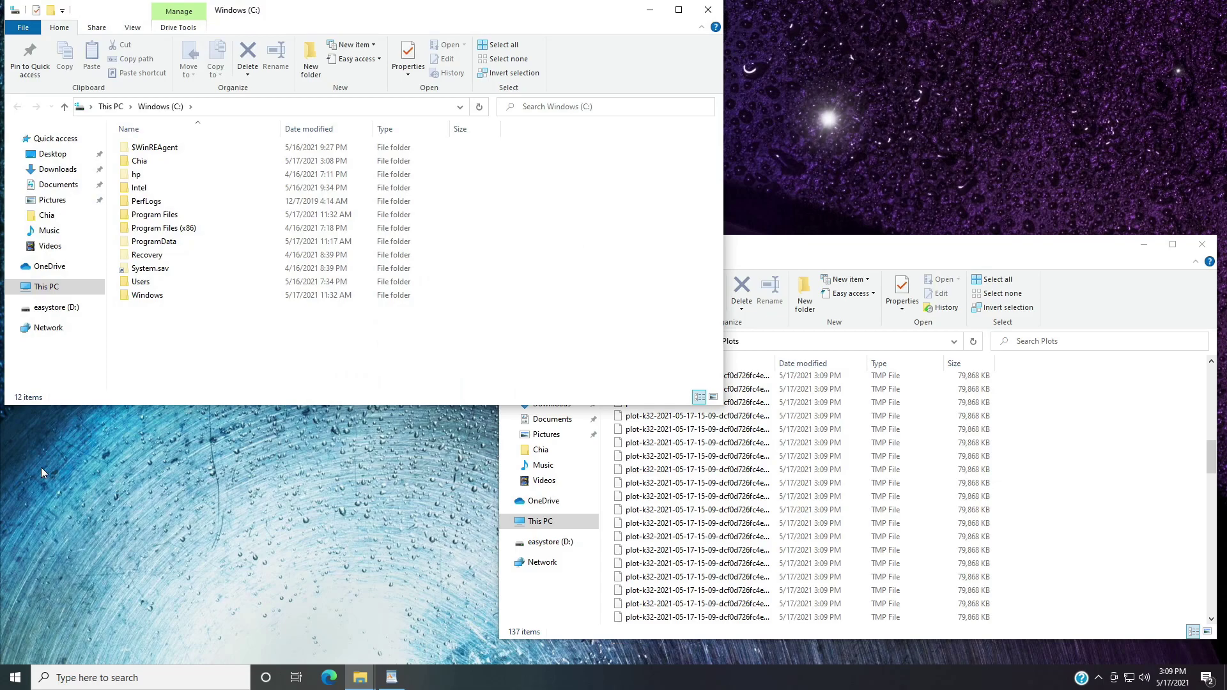
Step: Open the Chia folder and relaunch StartPlotter, keeping the Plots window in front
click(47, 215)
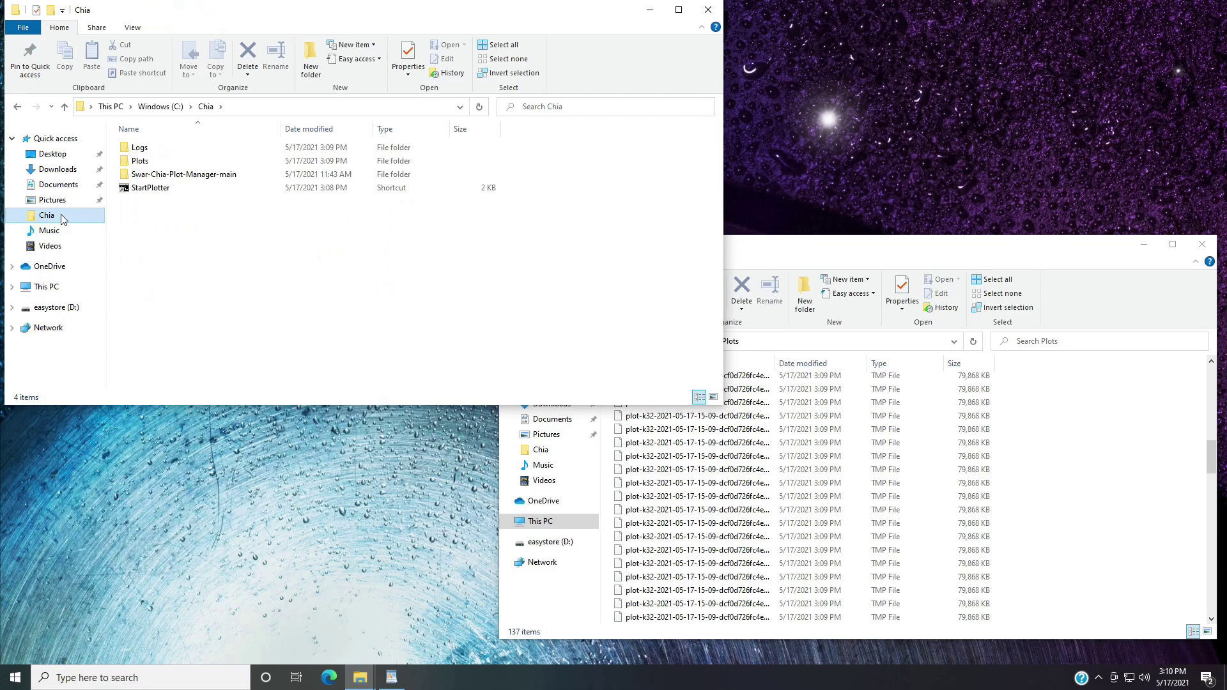
click(966, 258)
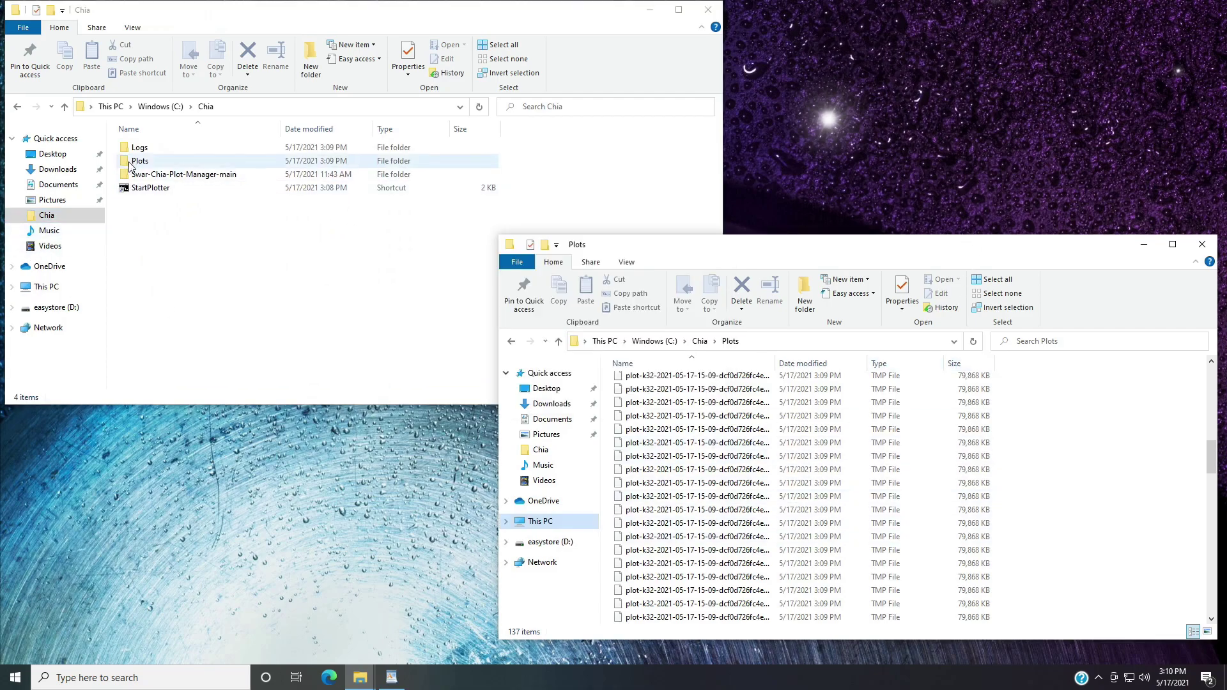
double_click(147, 188)
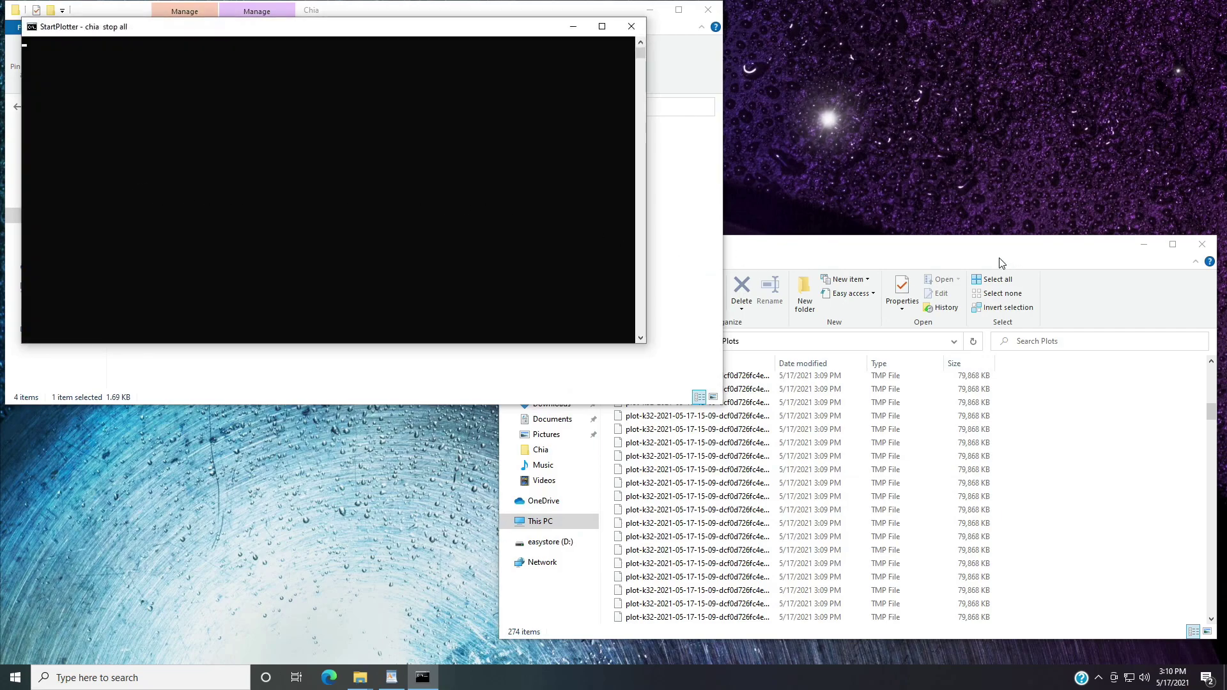
click(1002, 263)
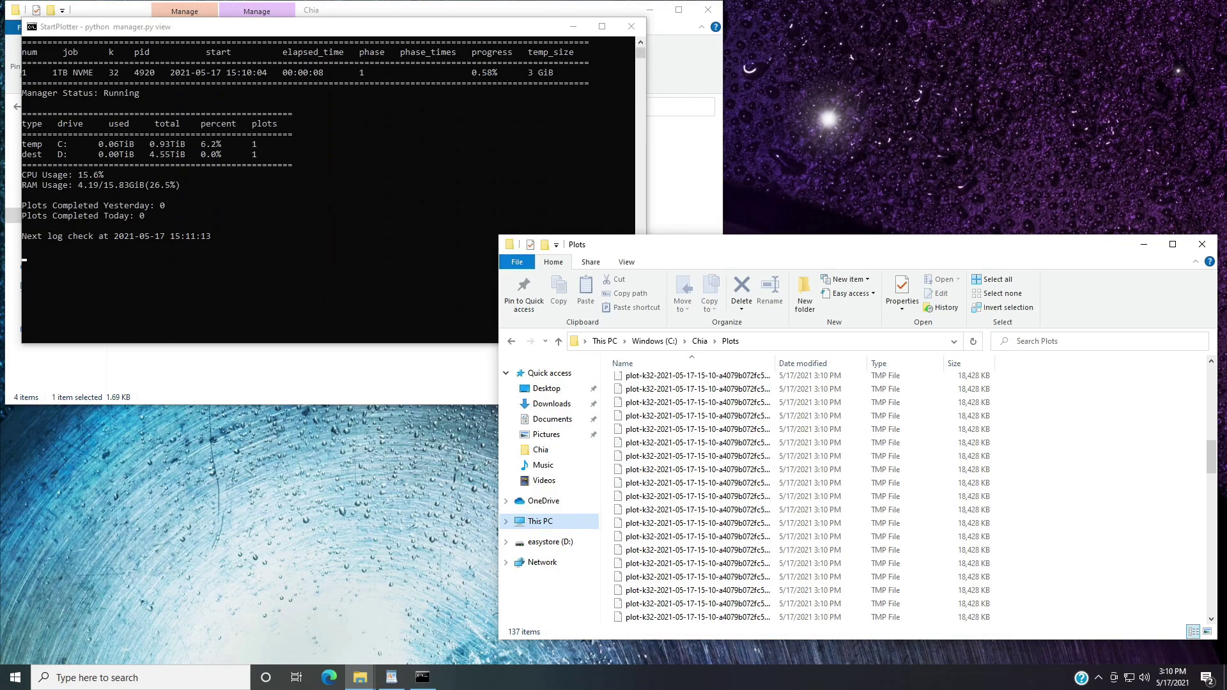
Step: Refresh the Plots folder twice to check the new temp plot files growing to 21,500 KB
click(980, 344)
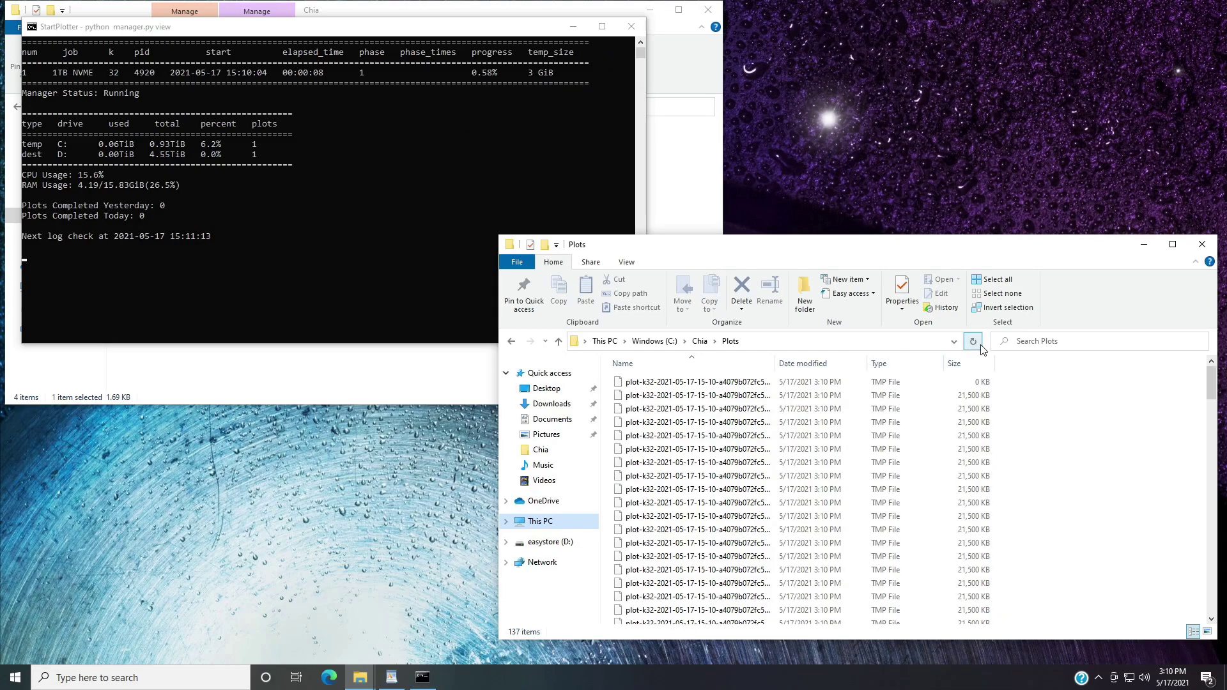
scroll(1010, 462, down, 5)
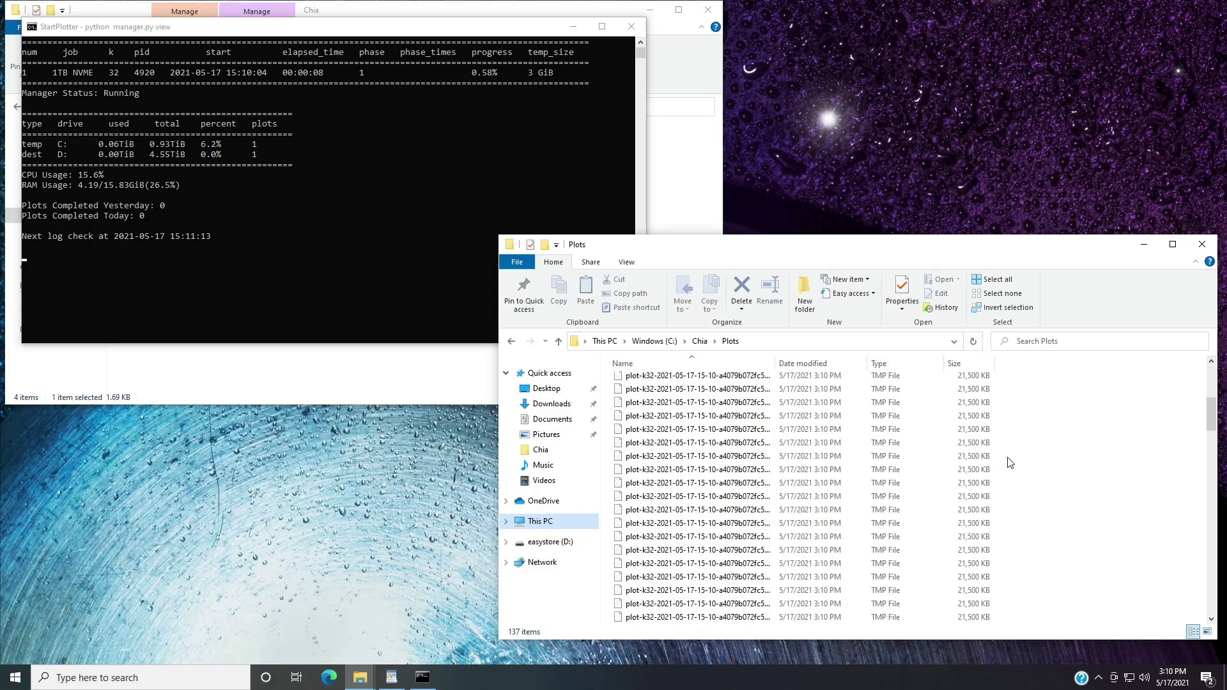
scroll(1009, 467, down, 10)
scroll(1007, 479, up, 5)
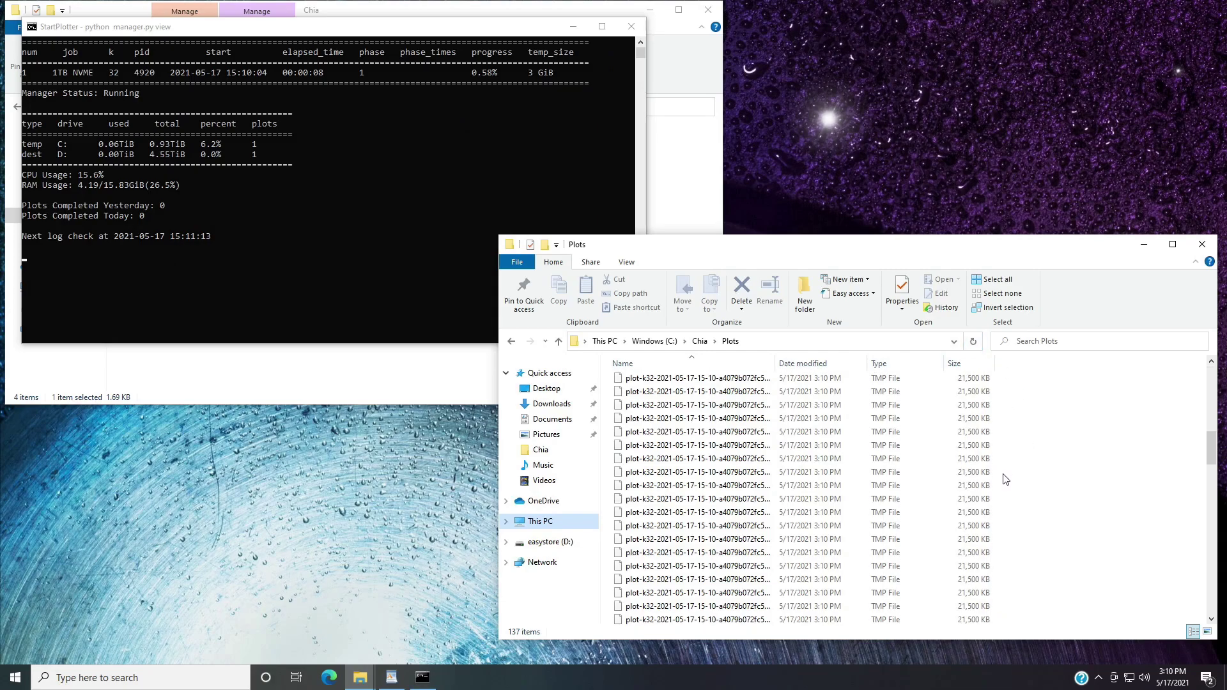
click(973, 343)
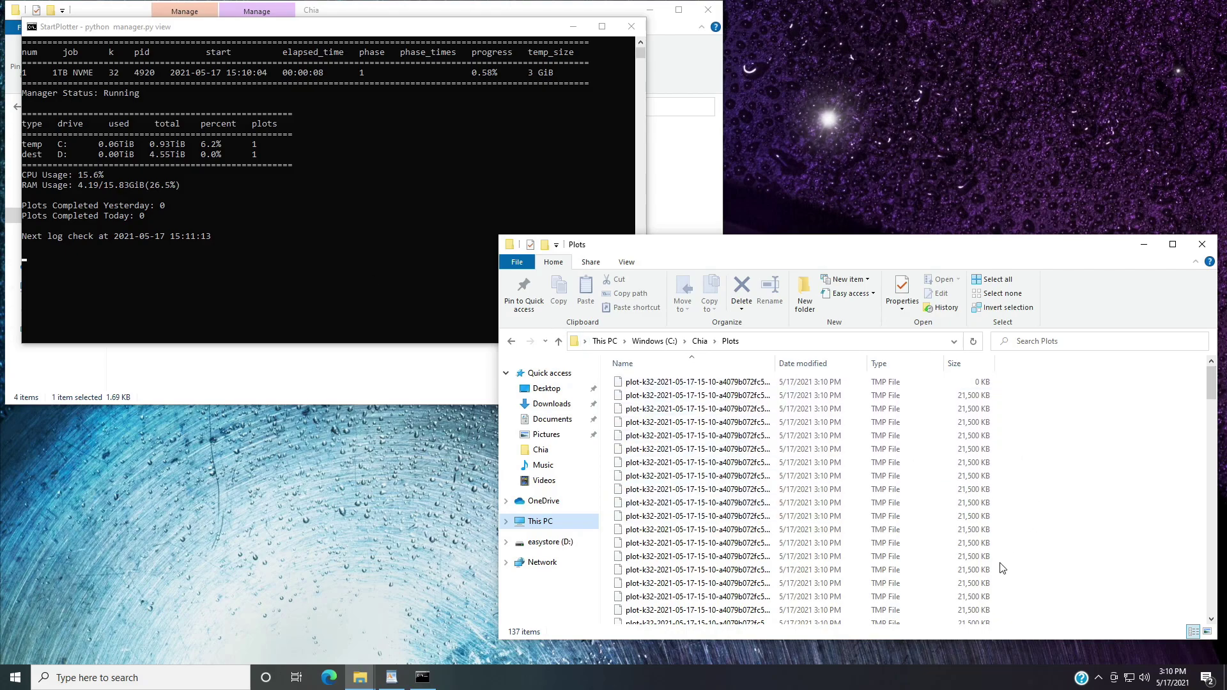
click(33, 75)
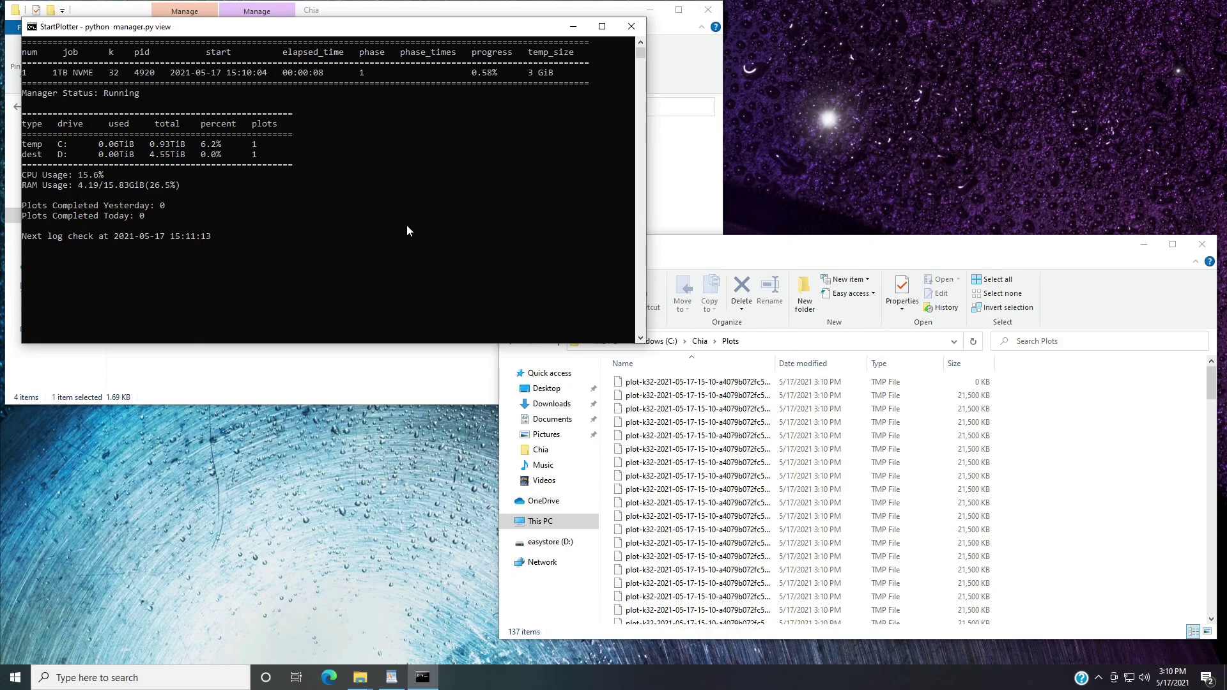
Step: Close the Plots window, move the plot manager console lower right, and bring the Chia folder forward
drag(405, 28, 480, 87)
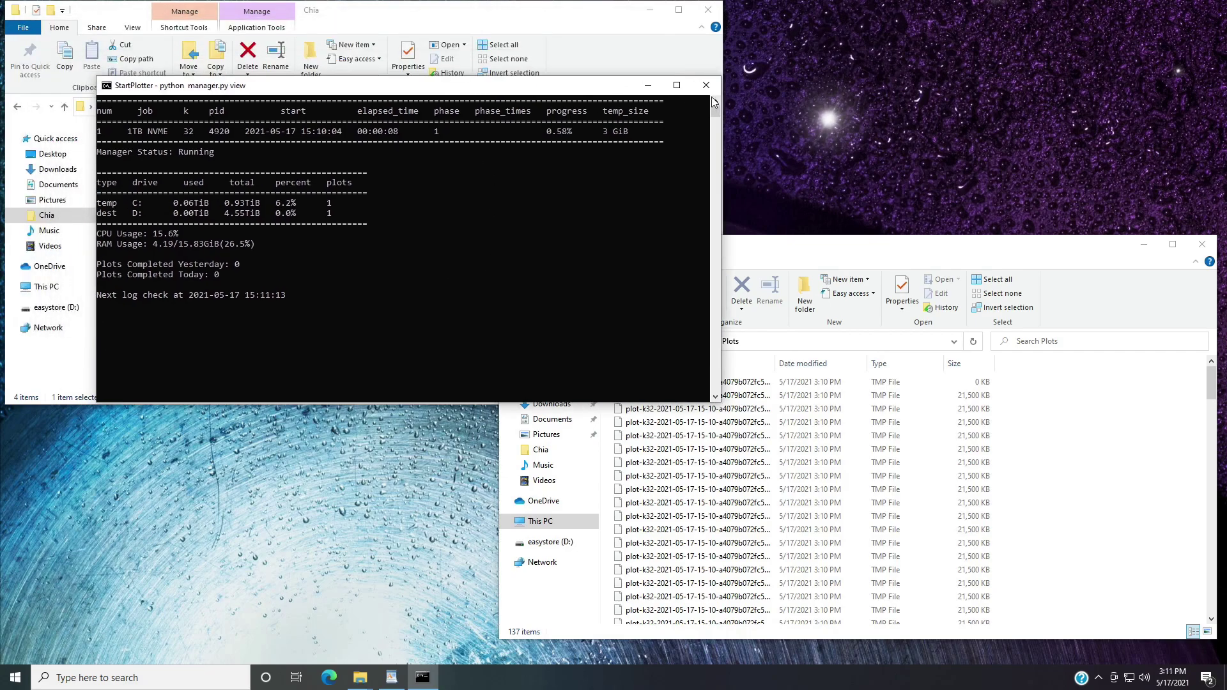
click(1090, 255)
click(1202, 244)
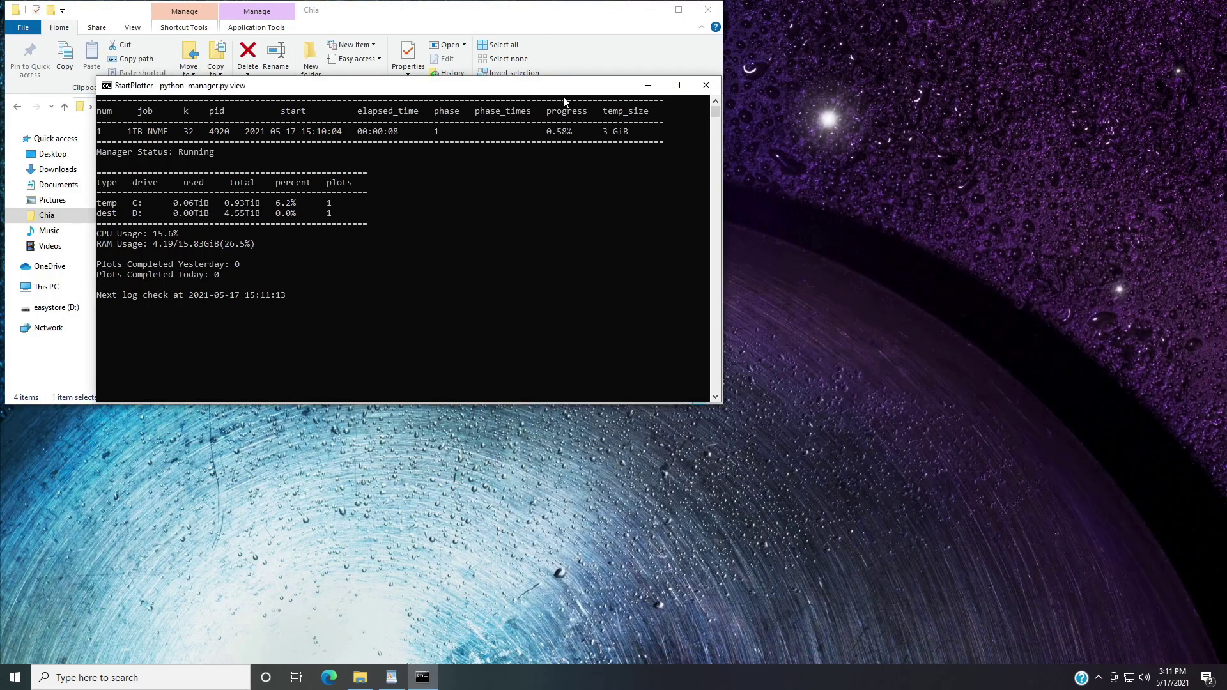
drag(564, 101, 1015, 217)
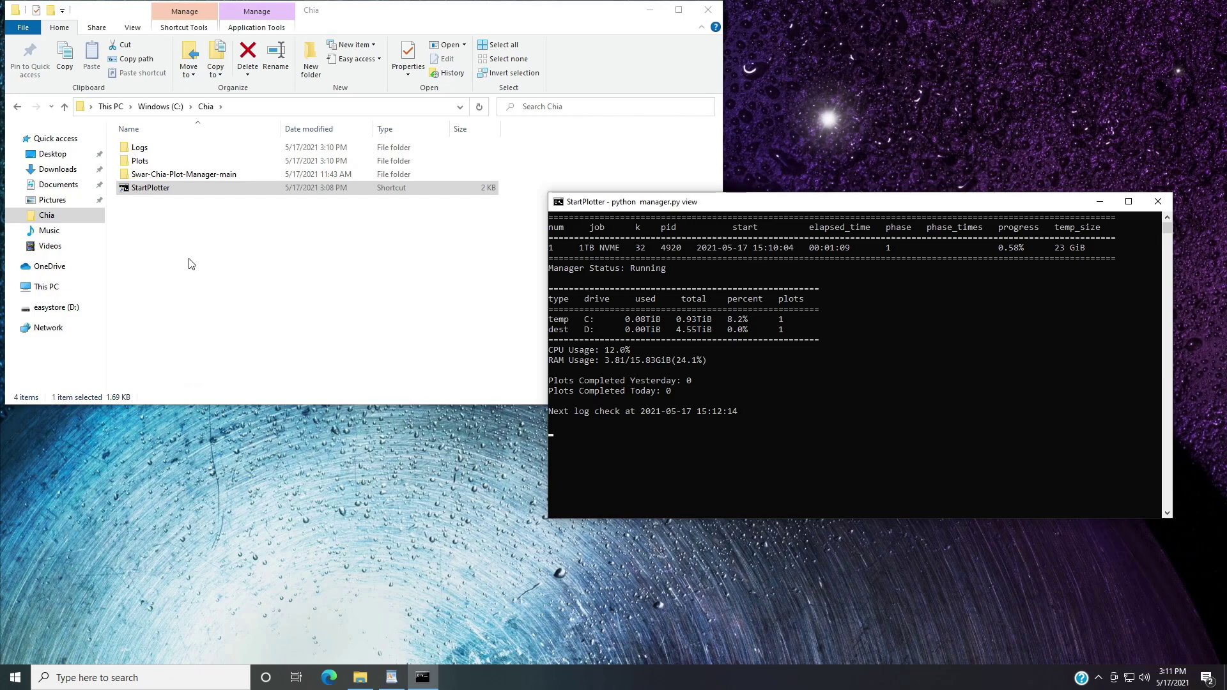
click(164, 190)
click(154, 199)
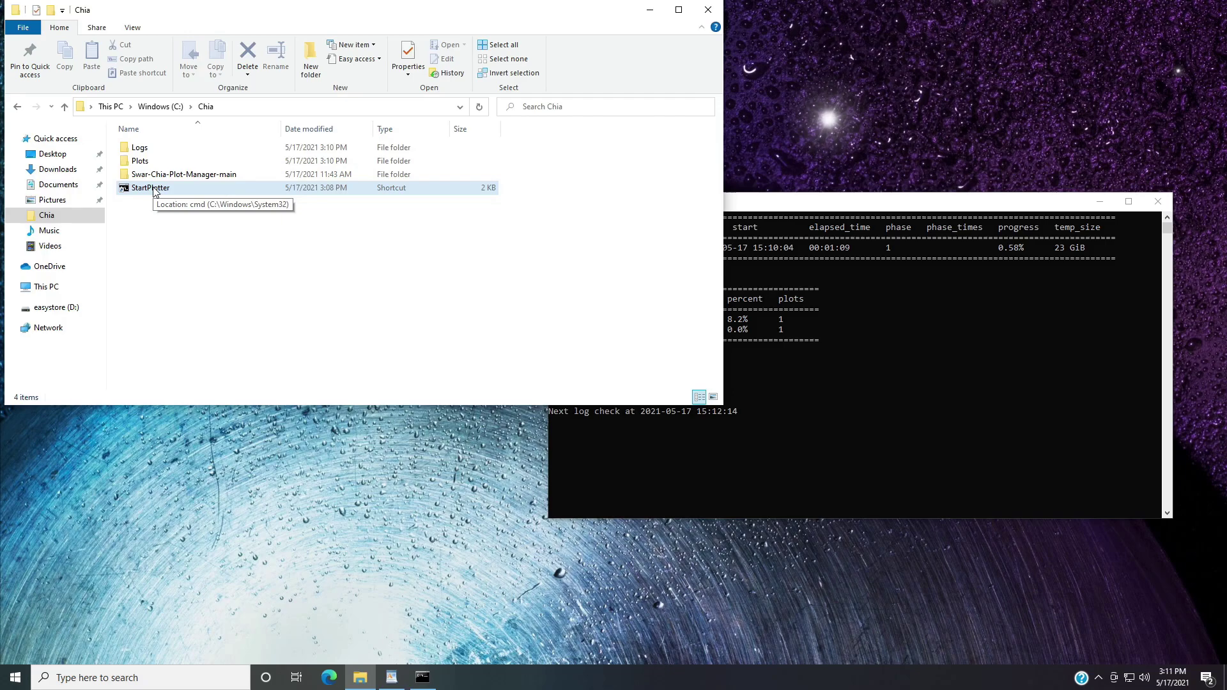
Step: Create a second StartPlotter shortcut and open the Windows Startup folder via shell:startup
right_click(151, 193)
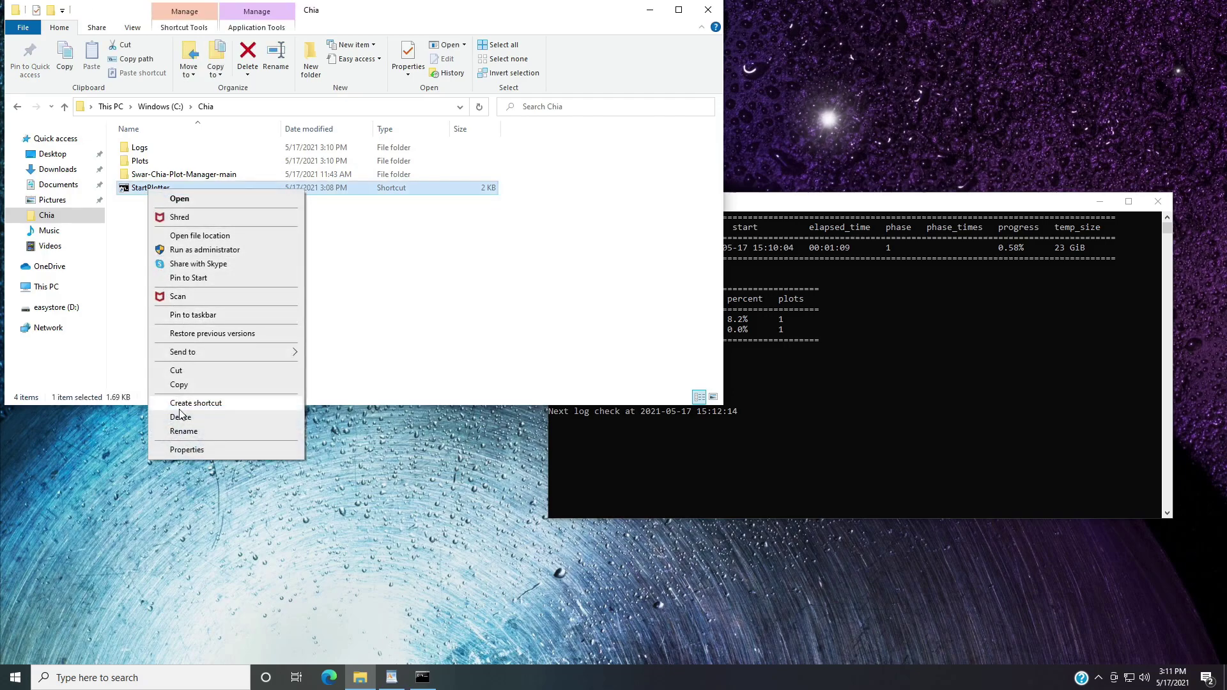
click(191, 404)
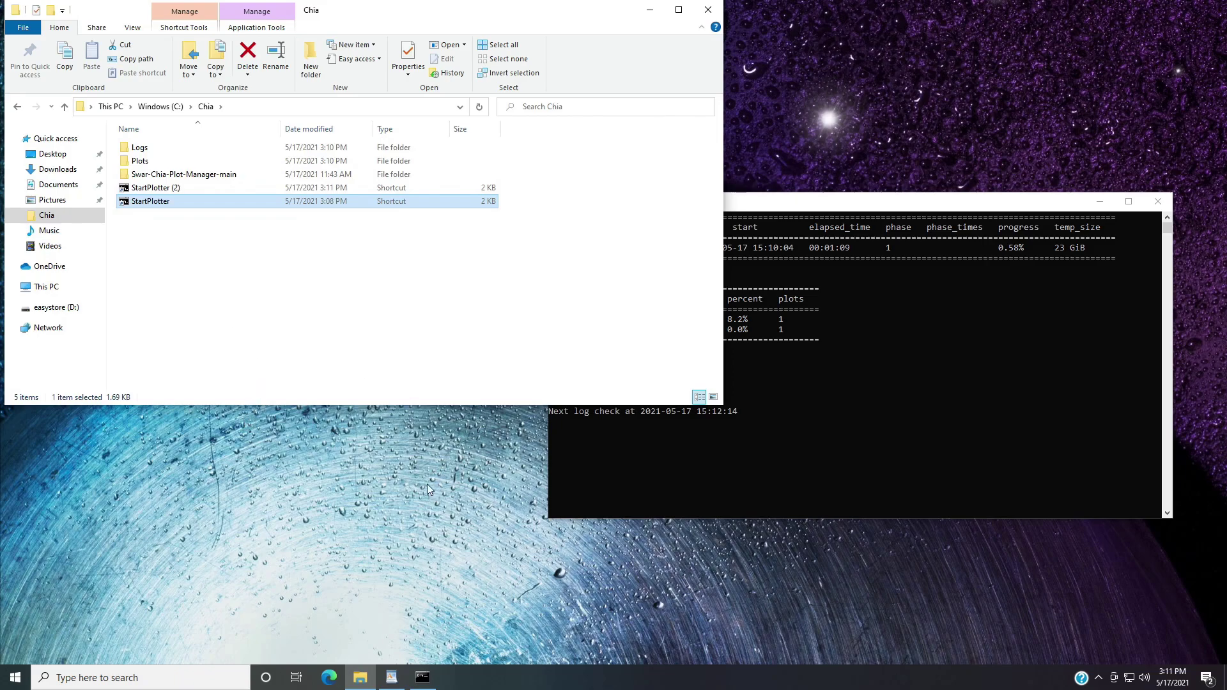
key(super+r)
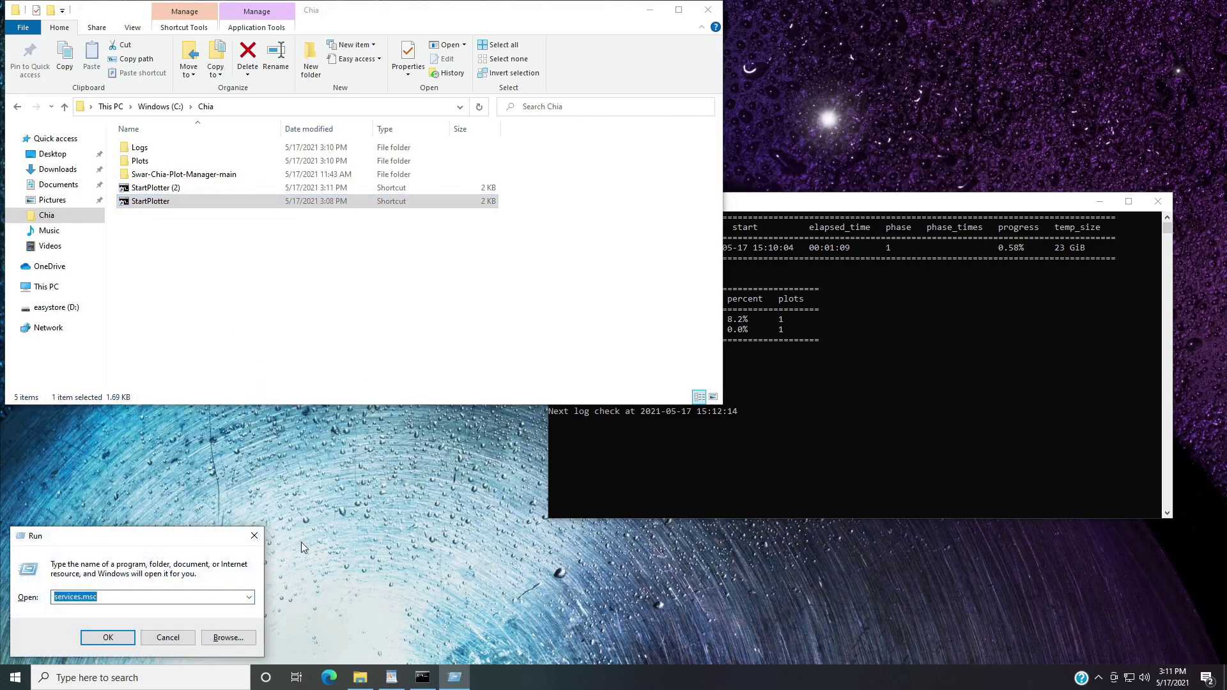
text(shell:startutup)
key(Return)
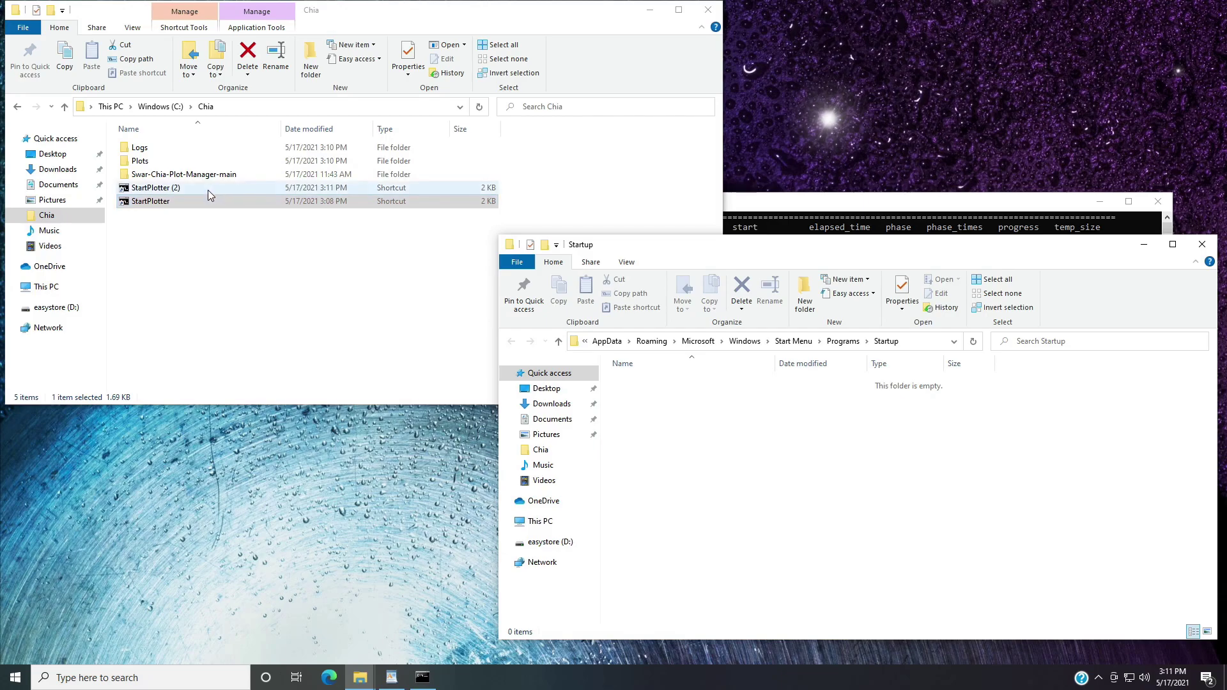
Step: Move StartPlotter (2) into the Startup folder, then close the Startup and Chia windows
drag(208, 190, 869, 515)
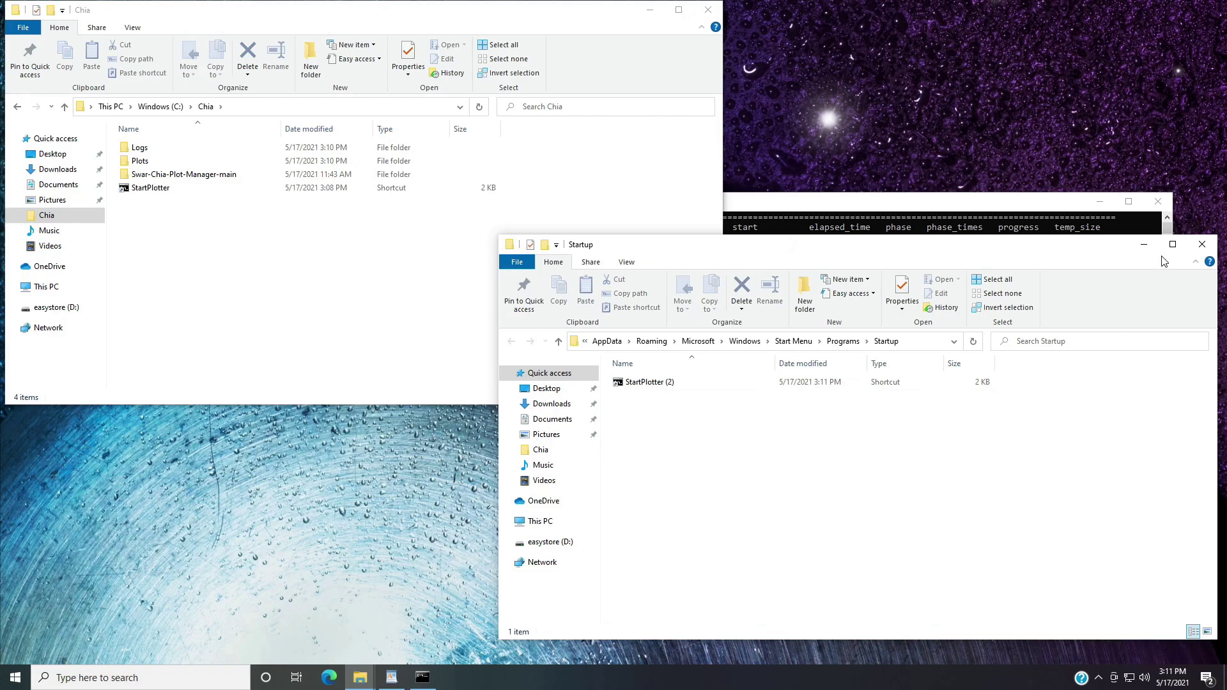
click(1202, 244)
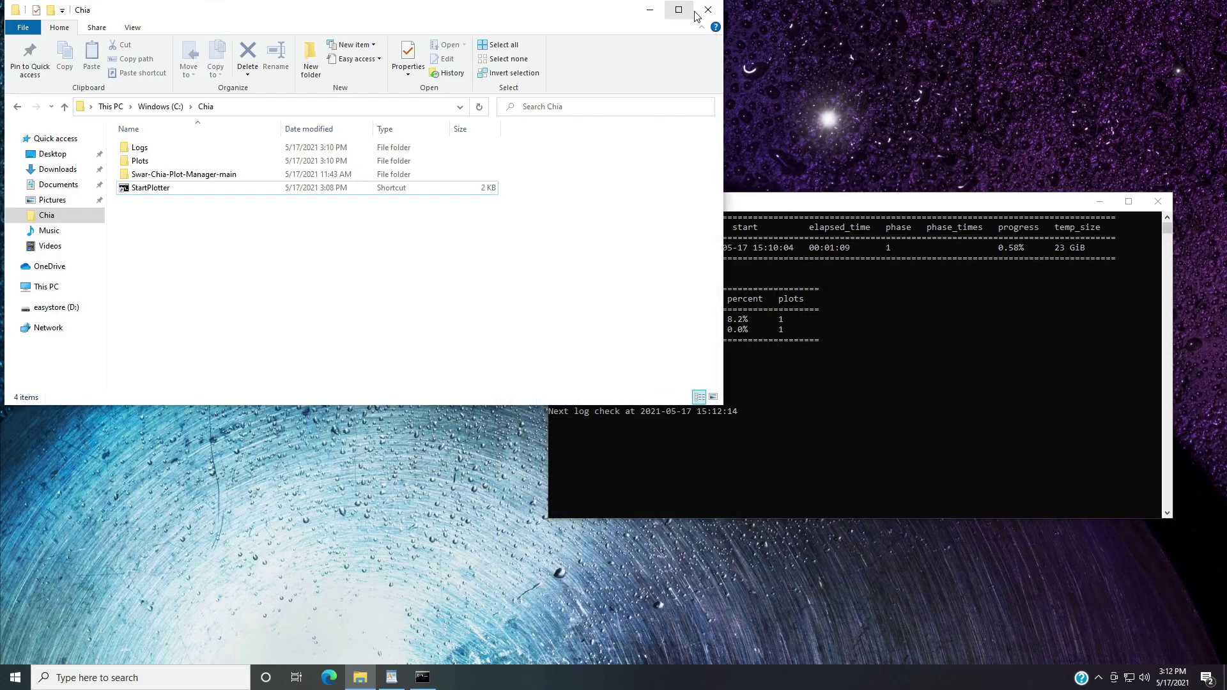
click(708, 10)
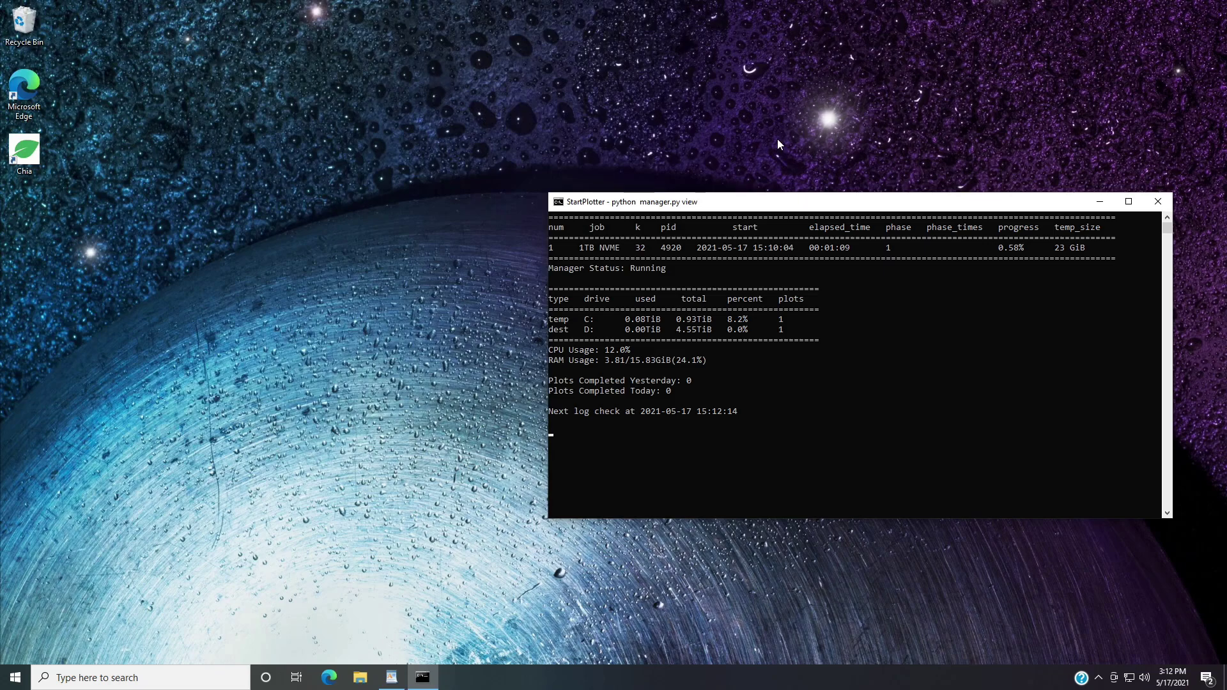